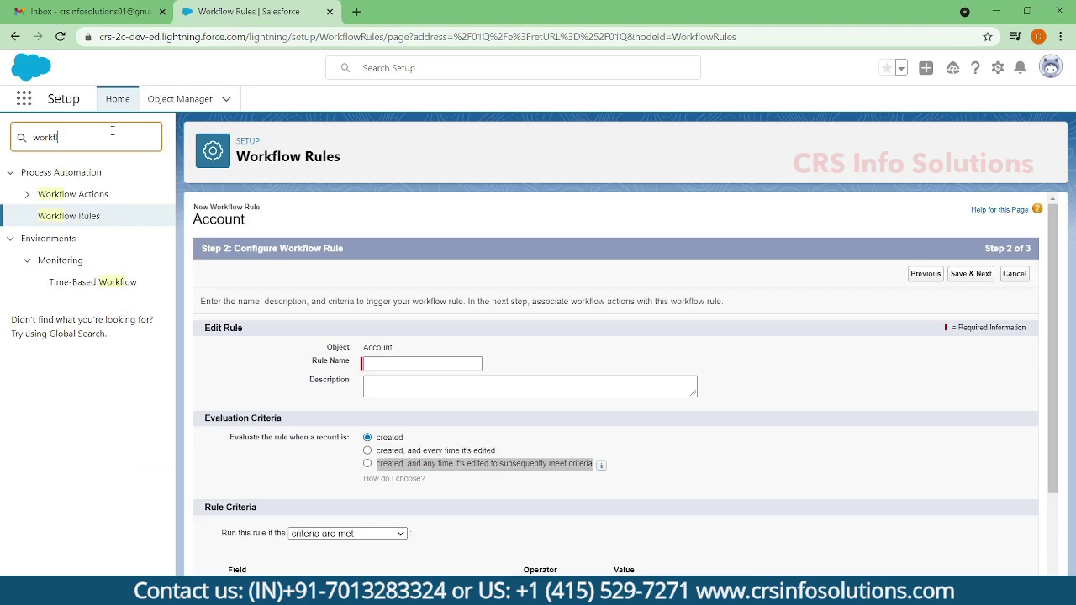
- Search 'workflow' in Quick Find and go to the Workflow Rules list
key(BackSpace)
key(BackSpace)
key(BackSpace)
key(BackSpace)
text(rl)
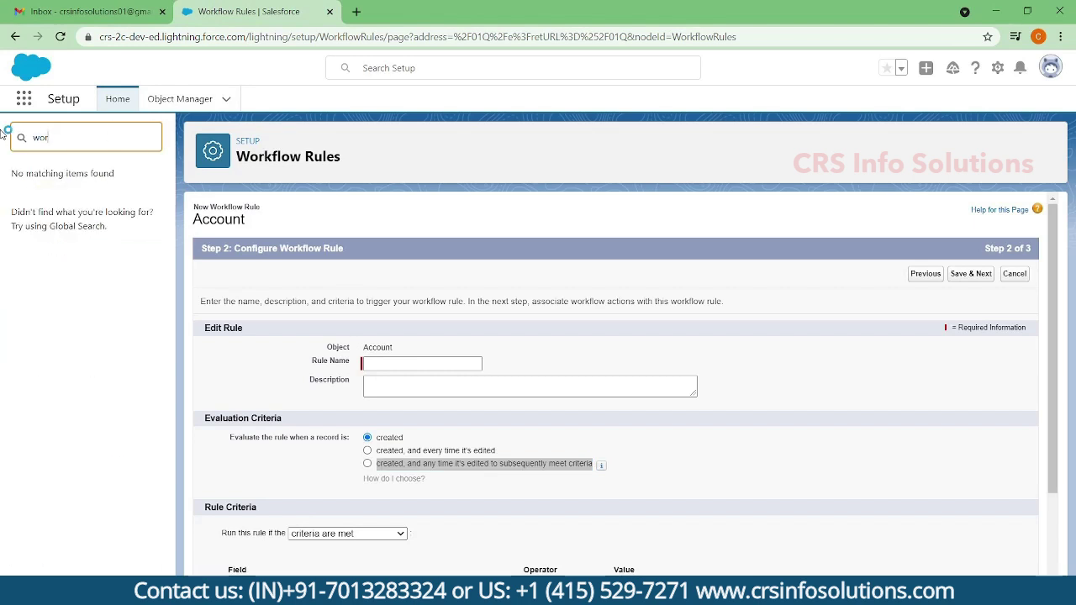
text(kflow)
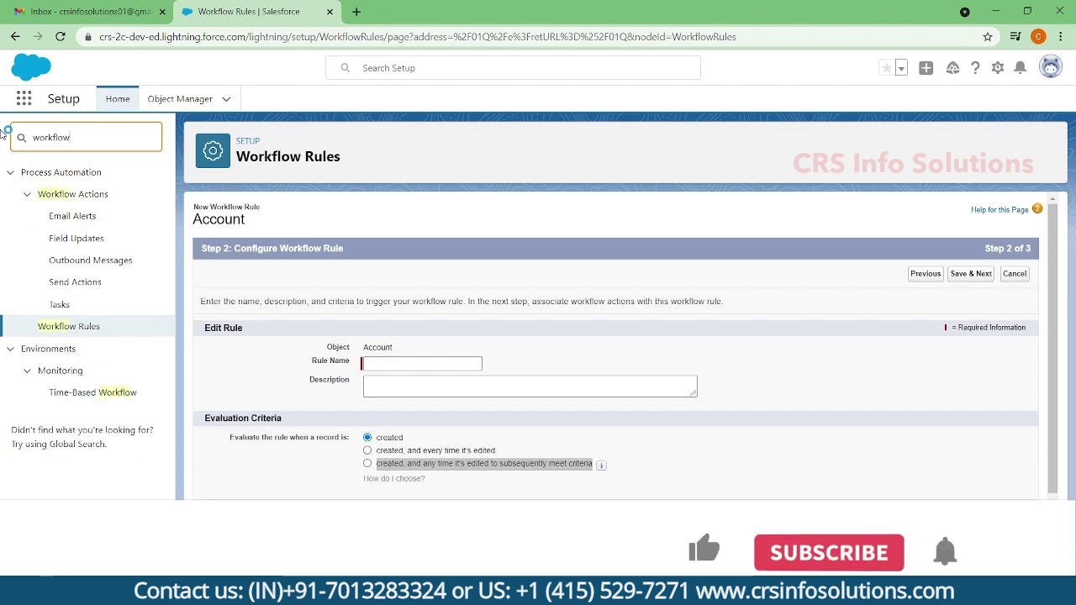
click(69, 326)
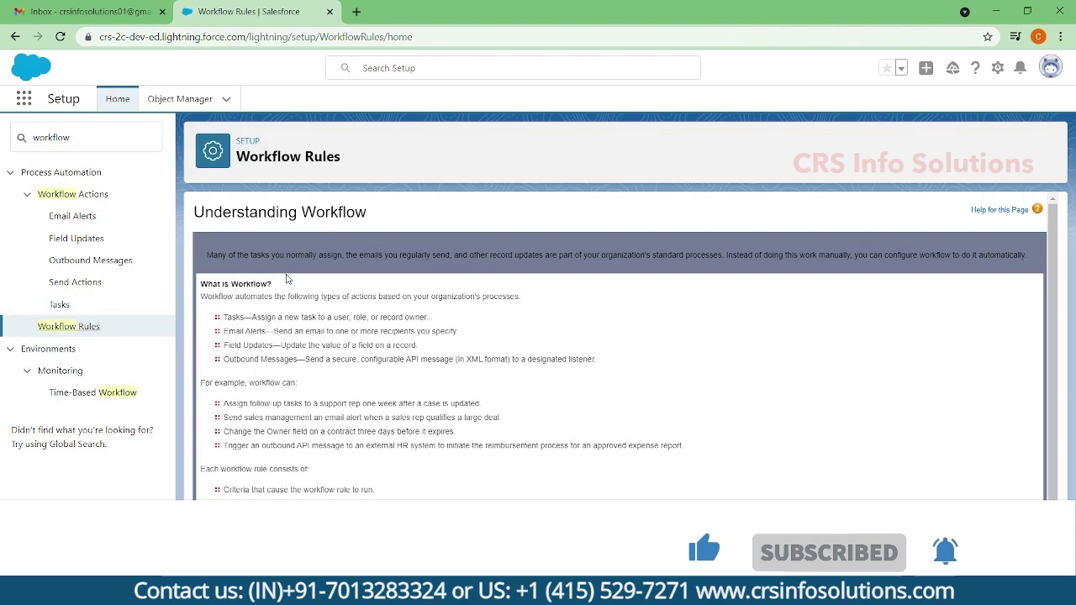
scroll(314, 285, down, 1)
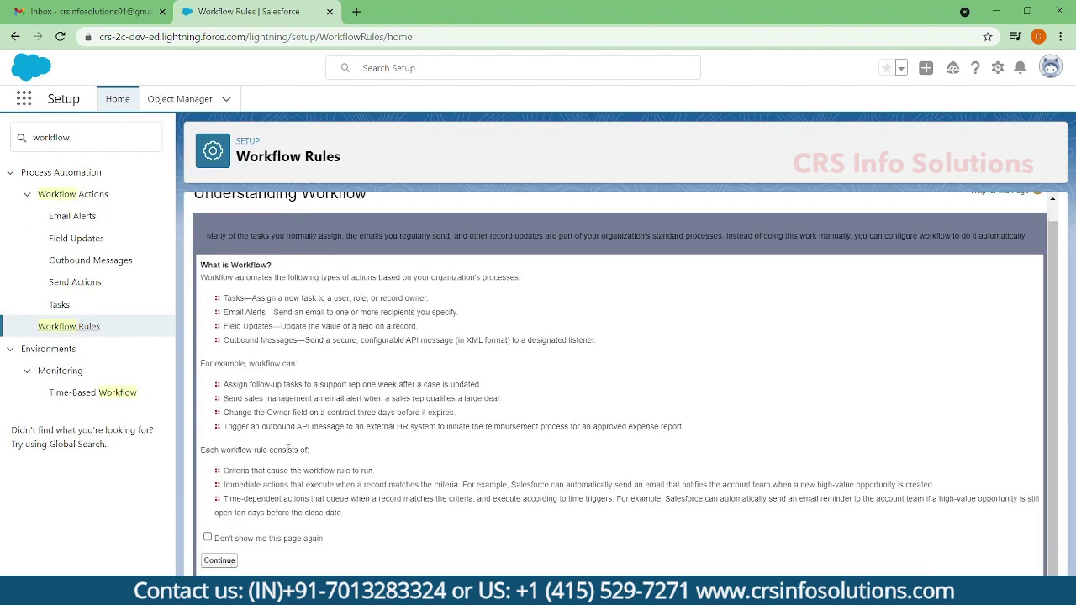
click(218, 561)
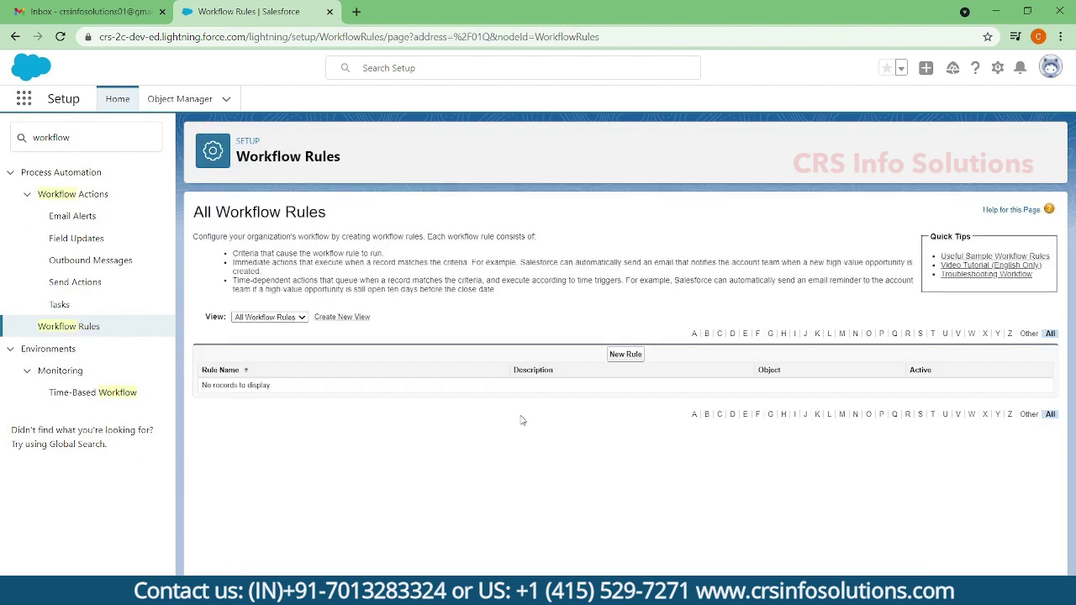
- Start a new workflow rule on the Account object and continue to its configuration
click(625, 355)
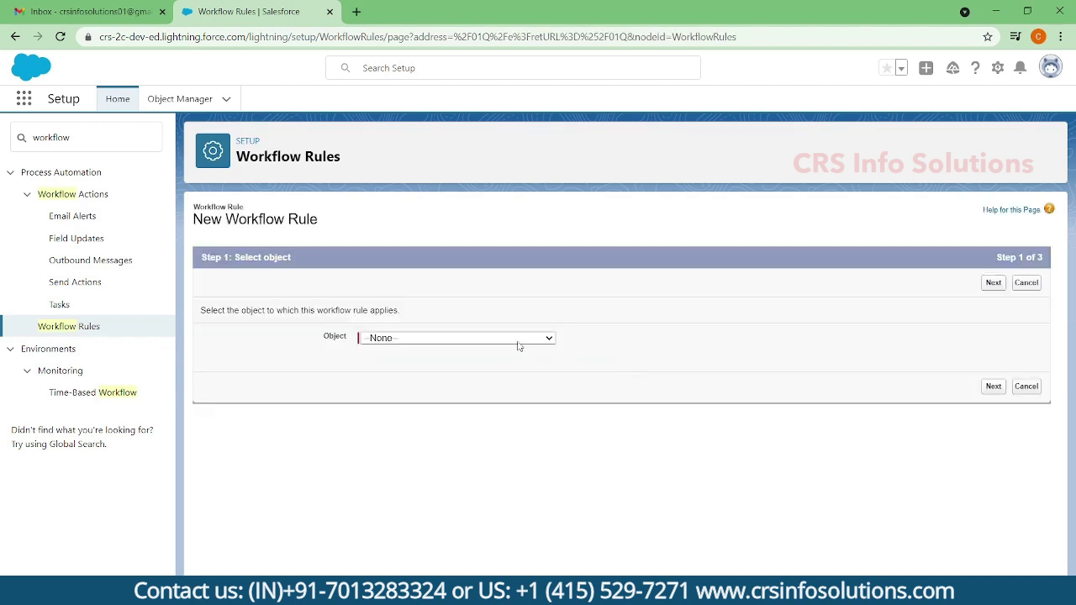
click(520, 338)
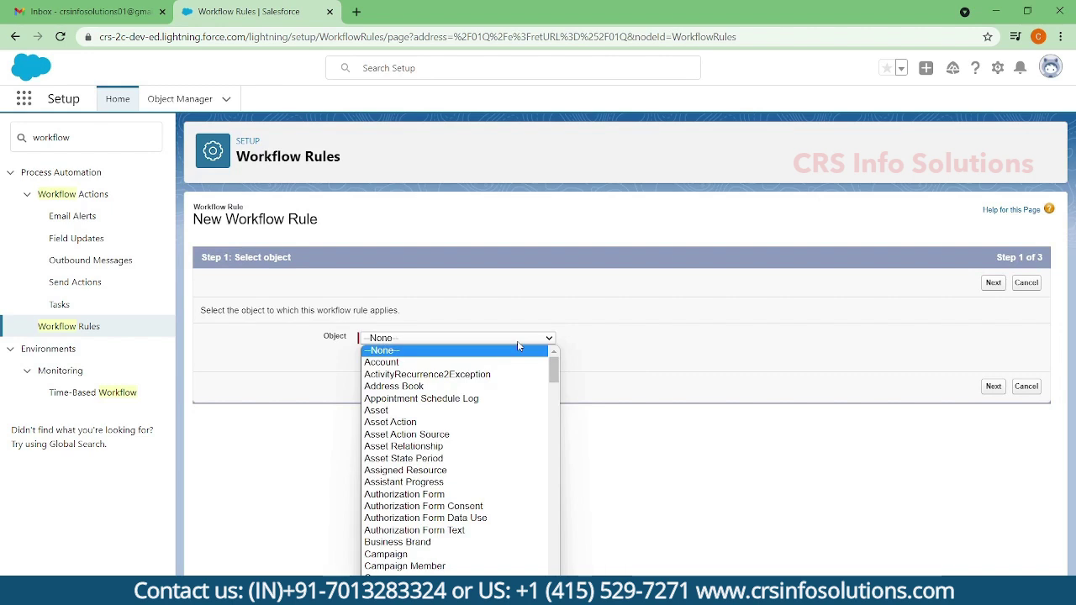
click(514, 360)
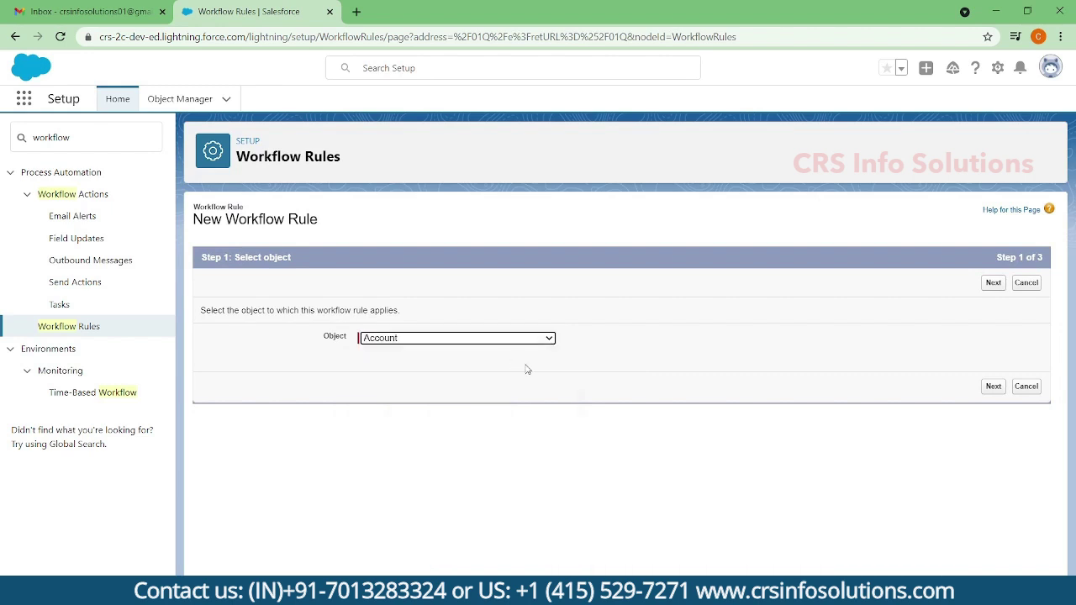
click(993, 283)
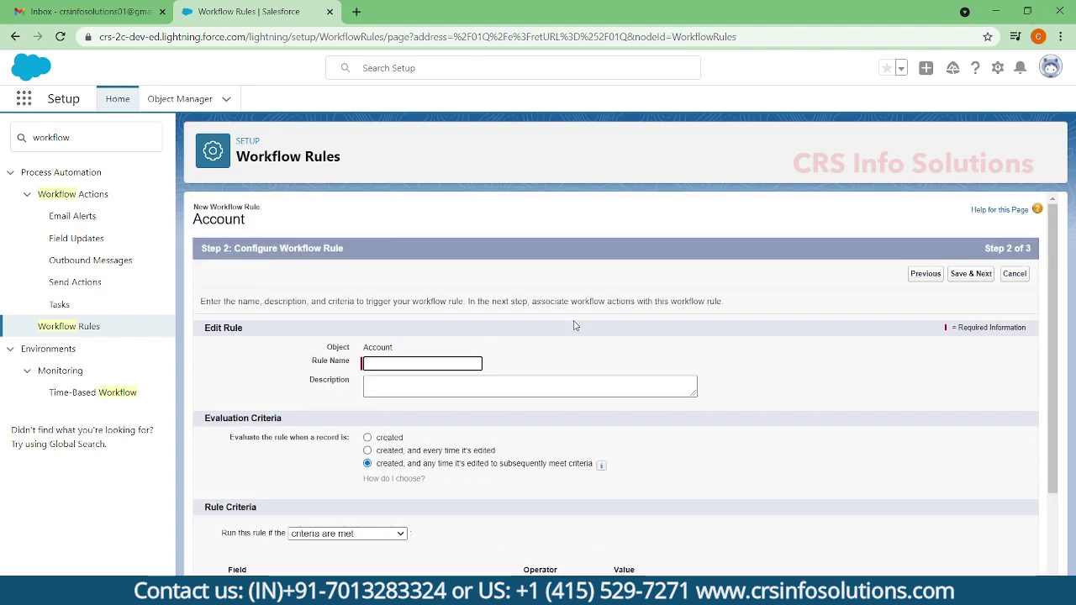
- Enter 'Account Rules' as the rule name
scroll(564, 341, down, 1)
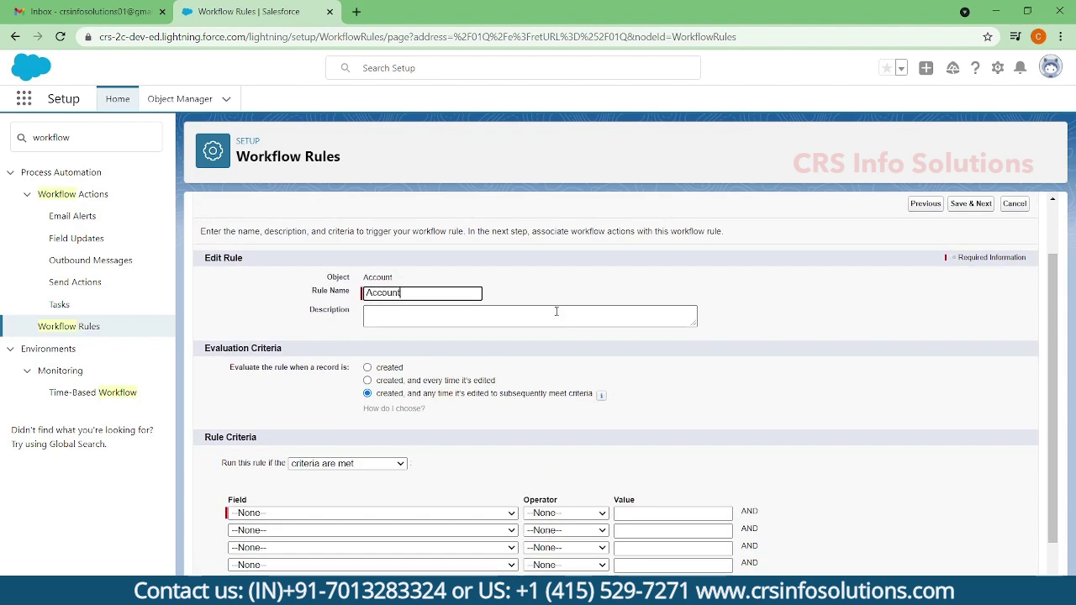
text(Rules)
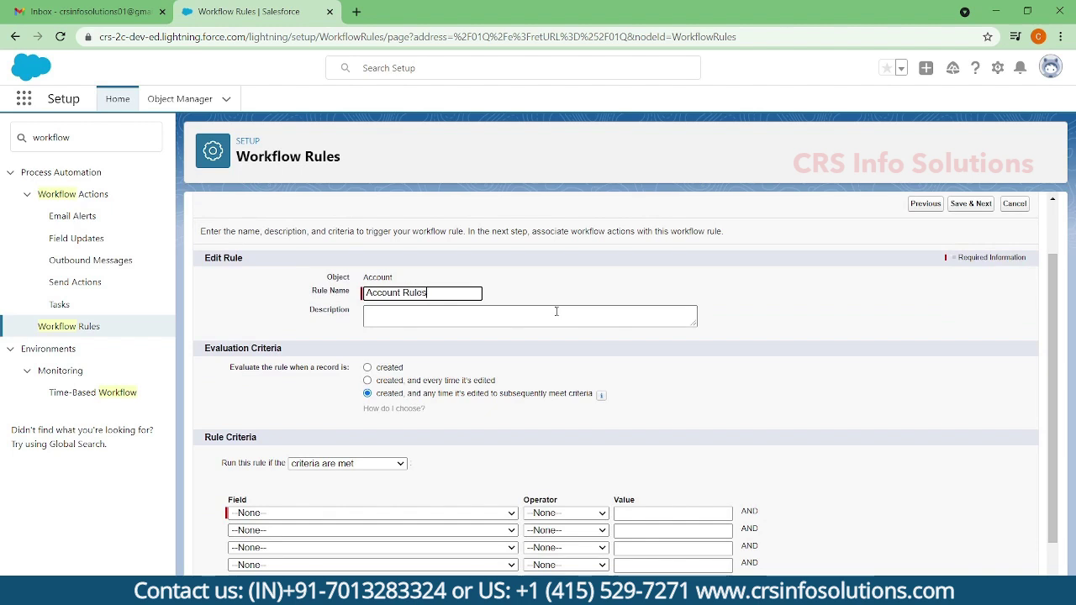
scroll(556, 311, up, 2)
scroll(557, 248, down, 3)
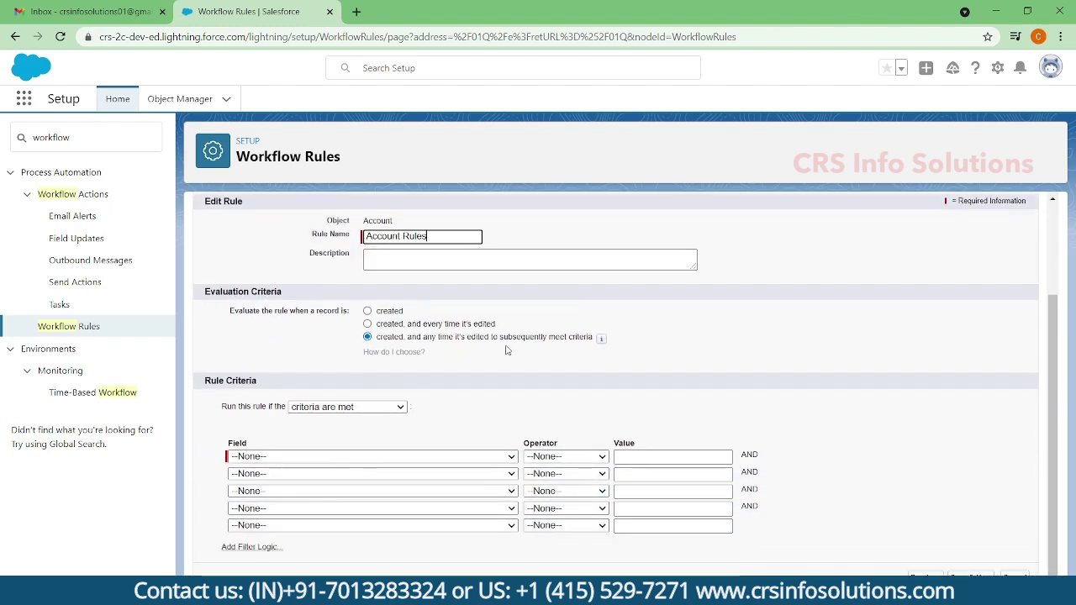
- Evaluate the rule when created and any time edited to subsequently meet criteria
click(389, 313)
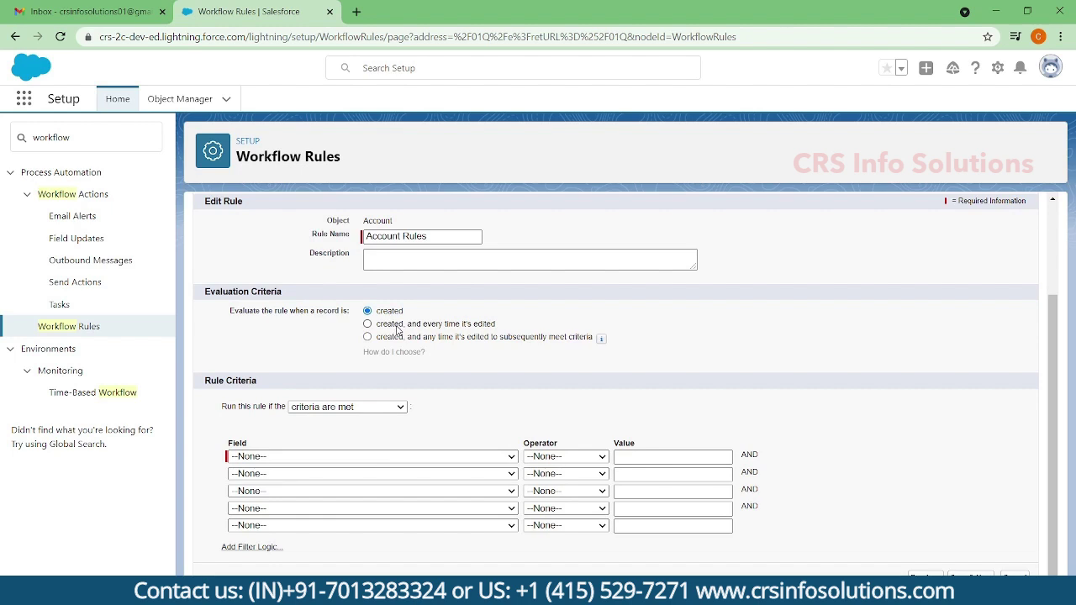
click(398, 326)
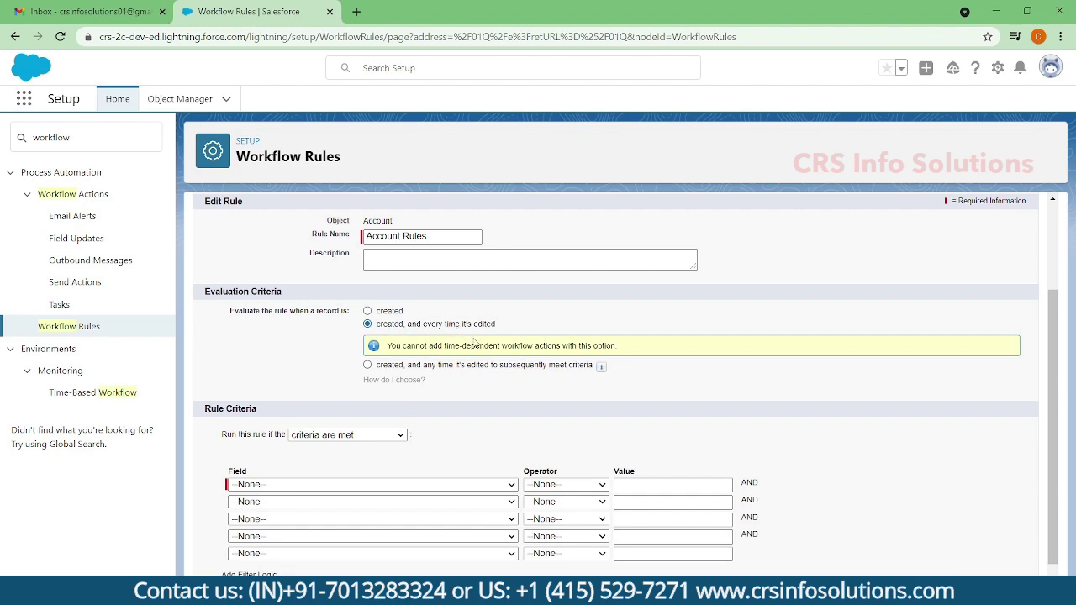
click(461, 367)
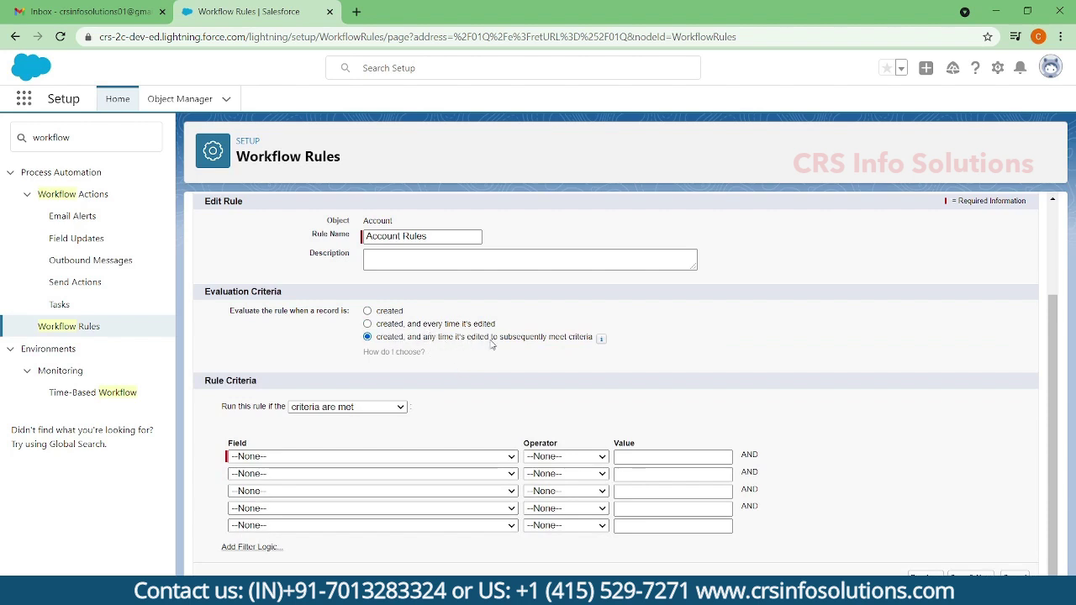
drag(495, 340, 596, 347)
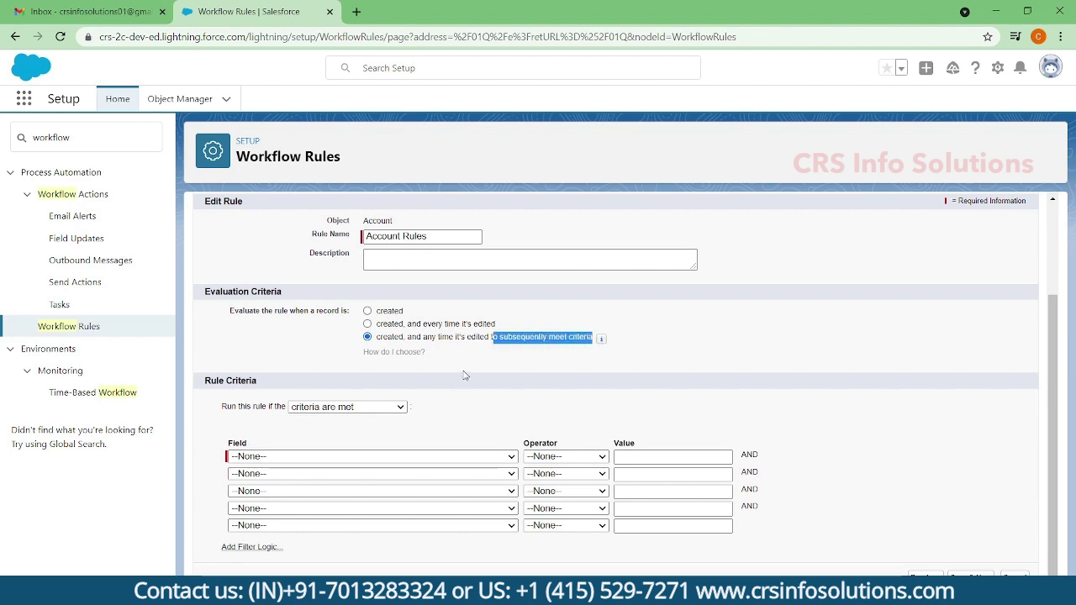
click(437, 457)
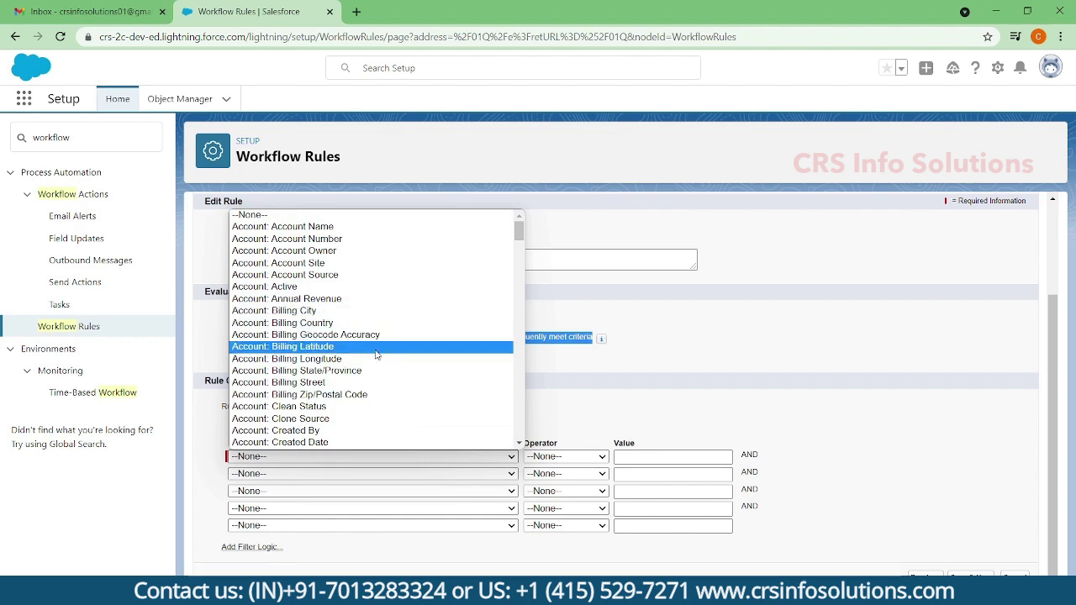
- Set the criteria field to Account: Industry with the equals operator
scroll(372, 301, down, 3)
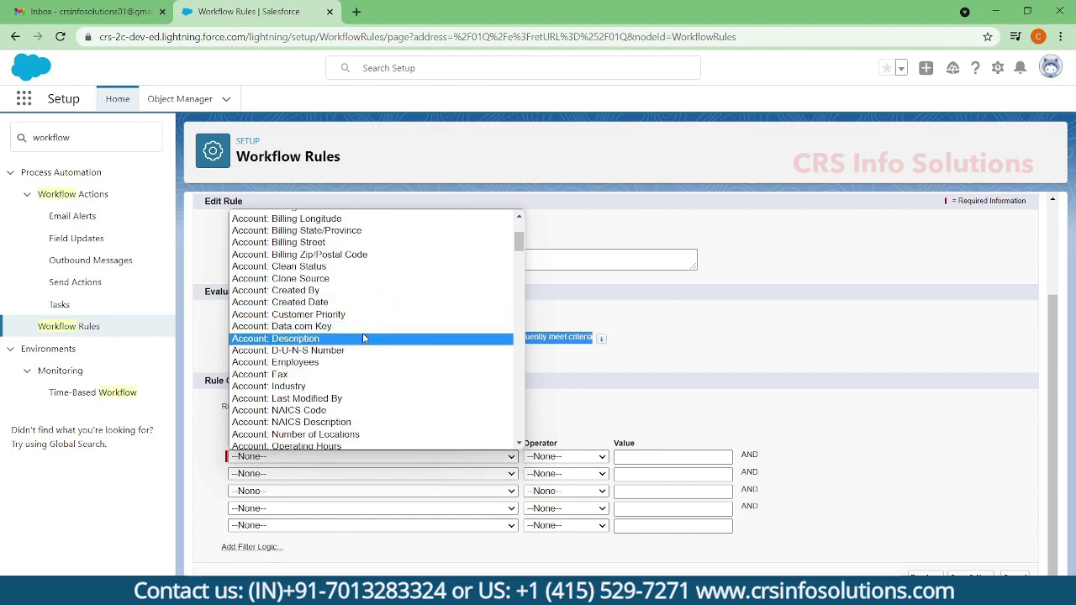
scroll(361, 324, down, 3)
scroll(361, 320, down, 3)
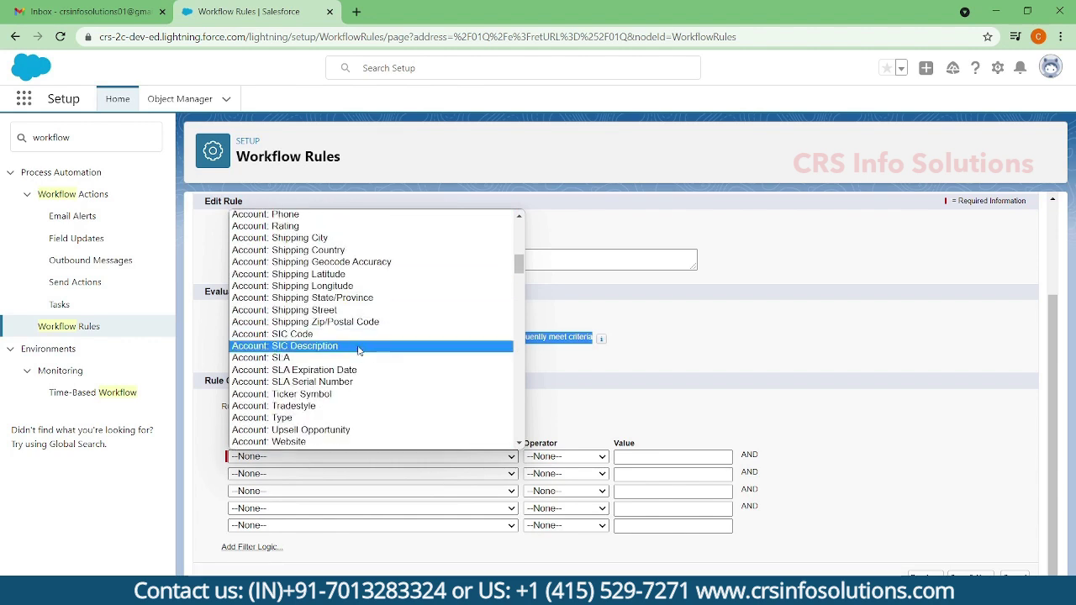
scroll(353, 315, up, 3)
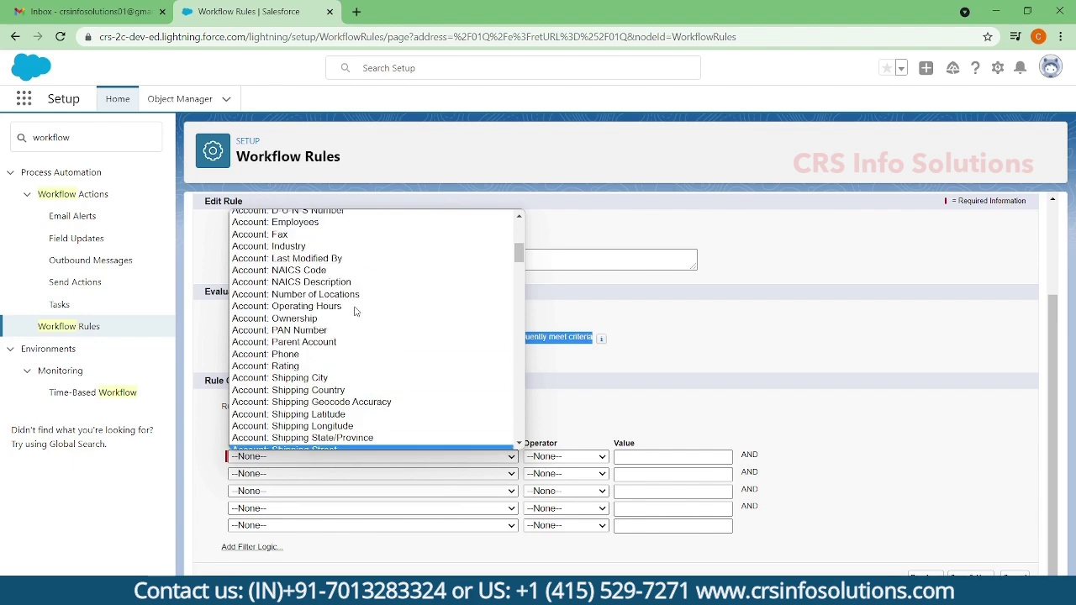
scroll(385, 321, down, 3)
scroll(385, 321, down, 3)
scroll(385, 321, up, 5)
scroll(385, 321, up, 3)
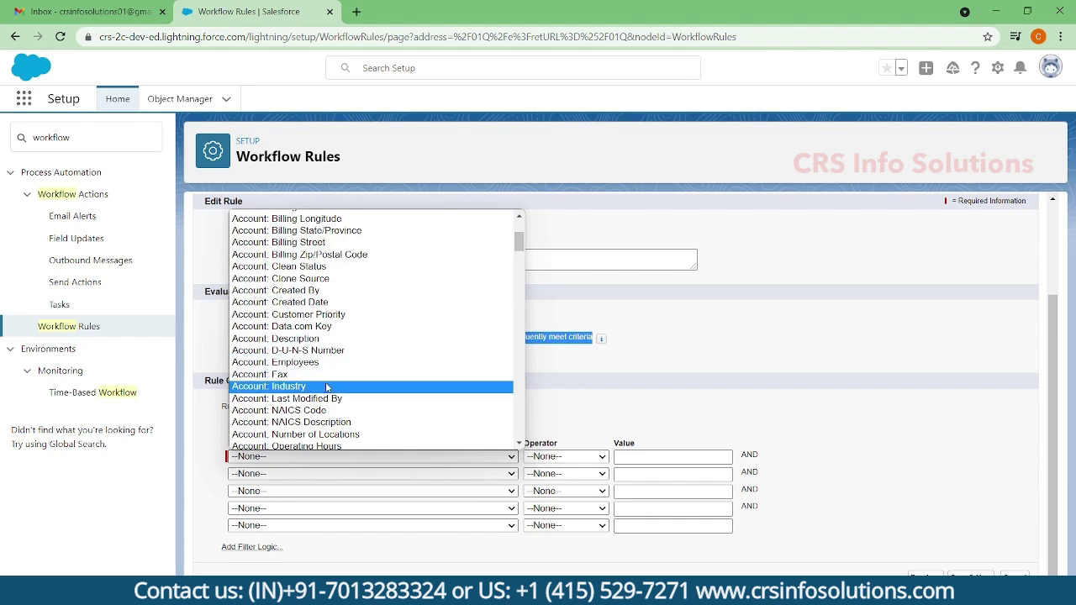
click(370, 386)
click(556, 458)
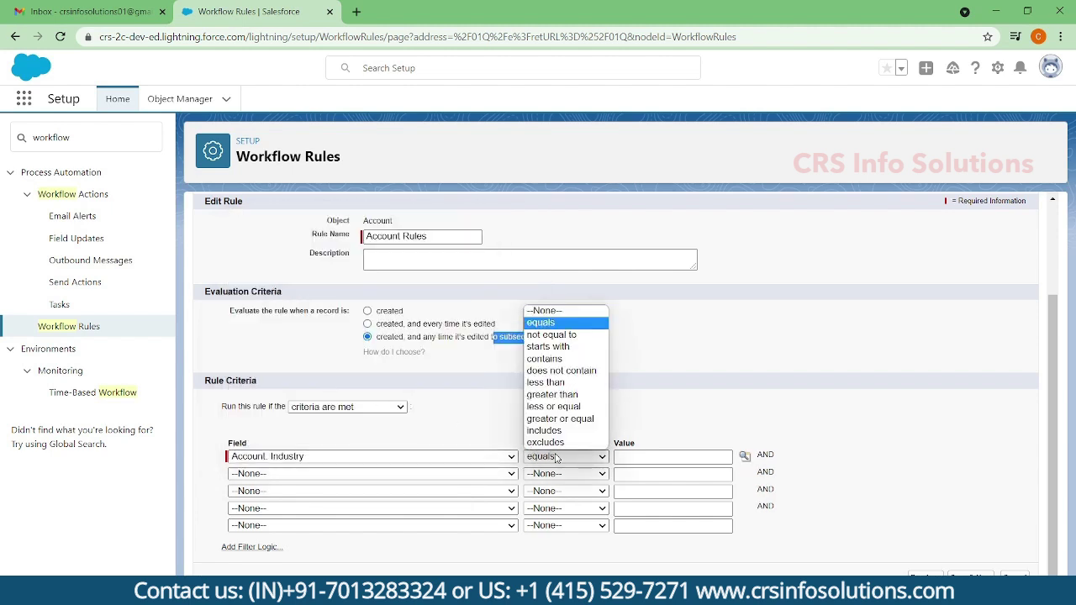
click(541, 323)
- Insert Agriculture as the Industry value from the lookup list
click(745, 458)
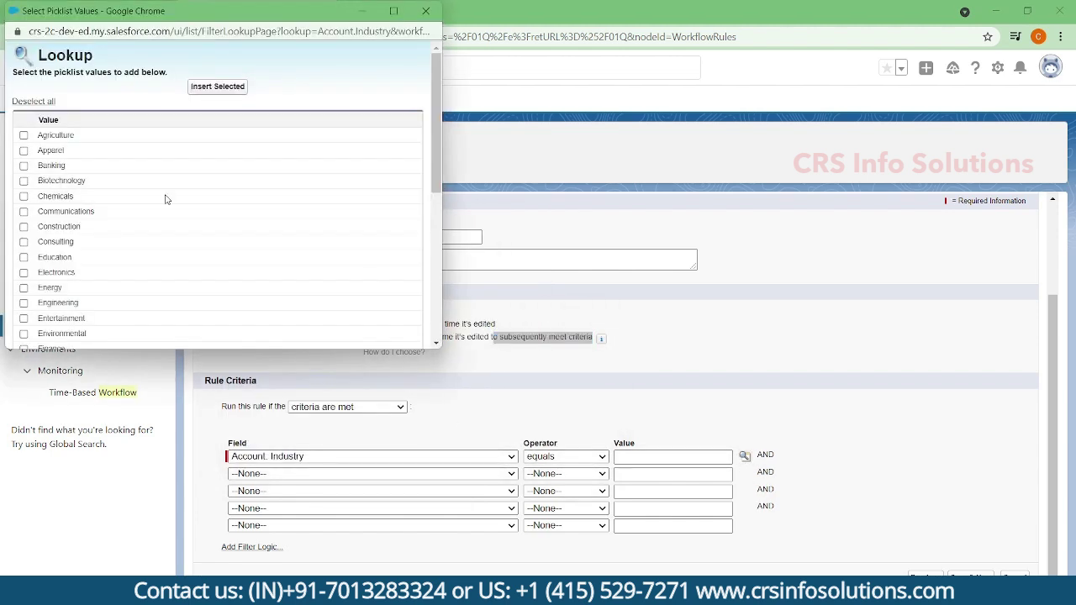
click(23, 136)
click(217, 87)
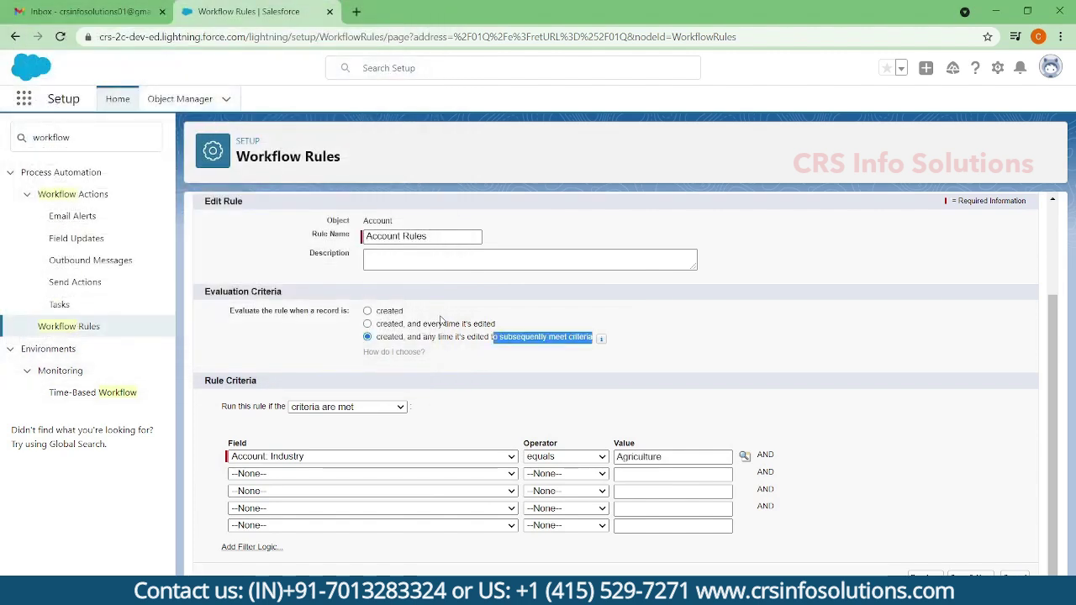
click(350, 341)
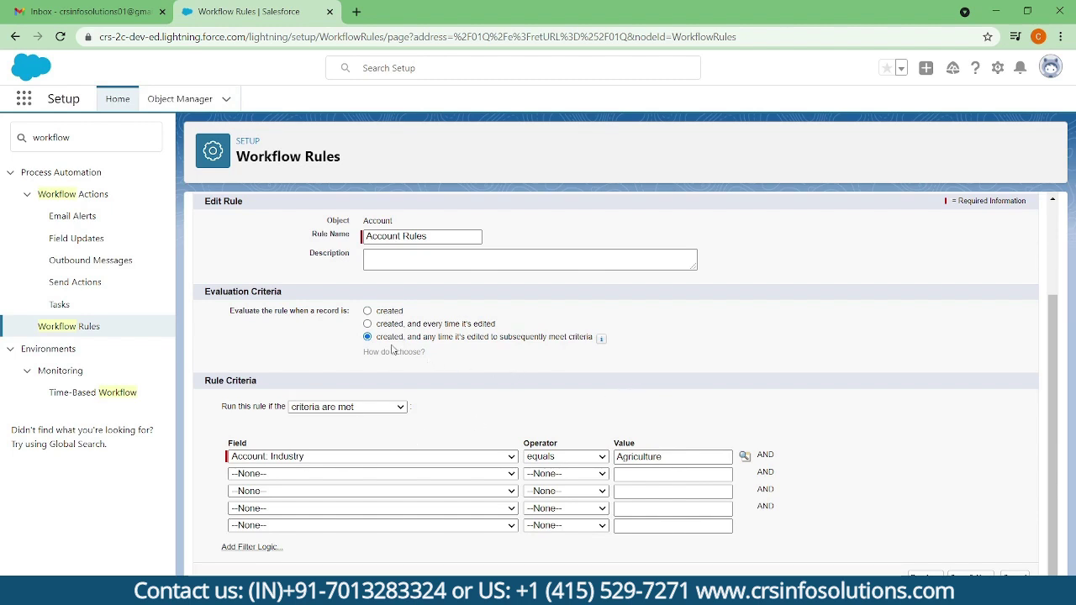
drag(378, 340, 592, 344)
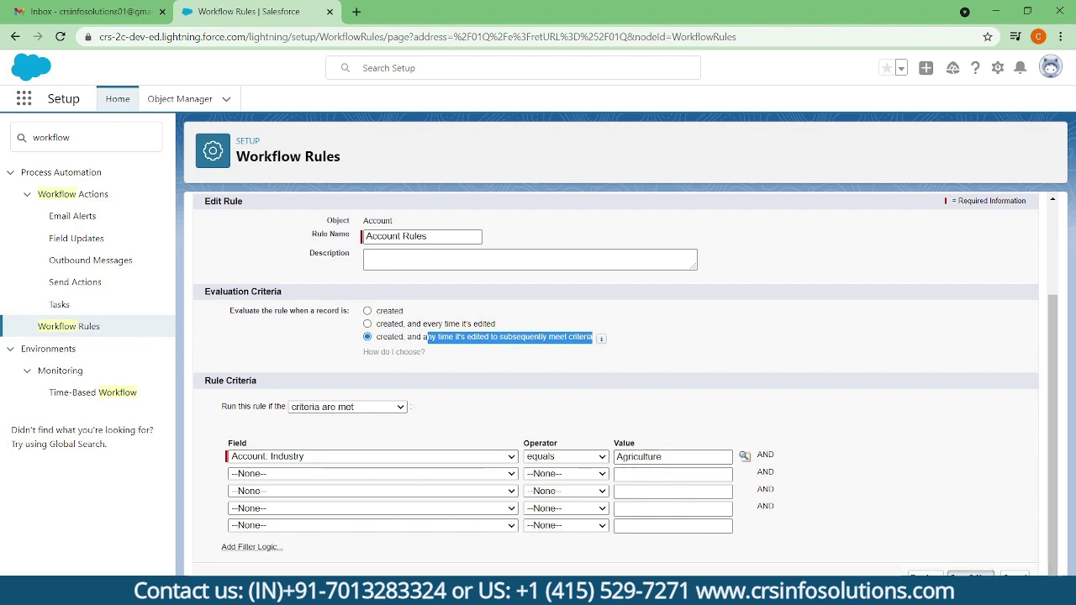
- Save the rule criteria and start a New Task immediate workflow action
click(971, 575)
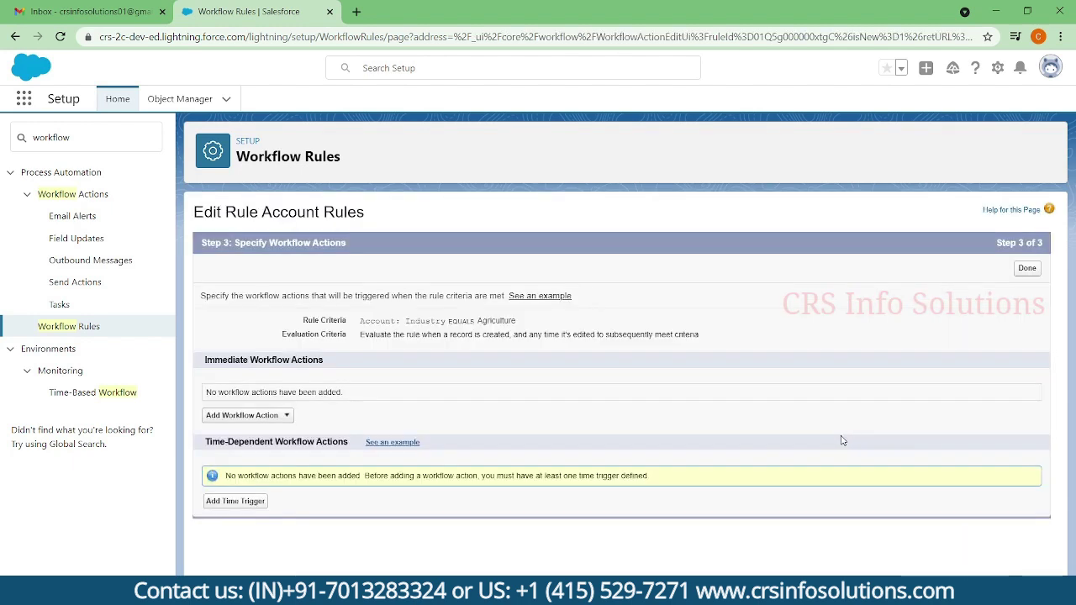
click(292, 419)
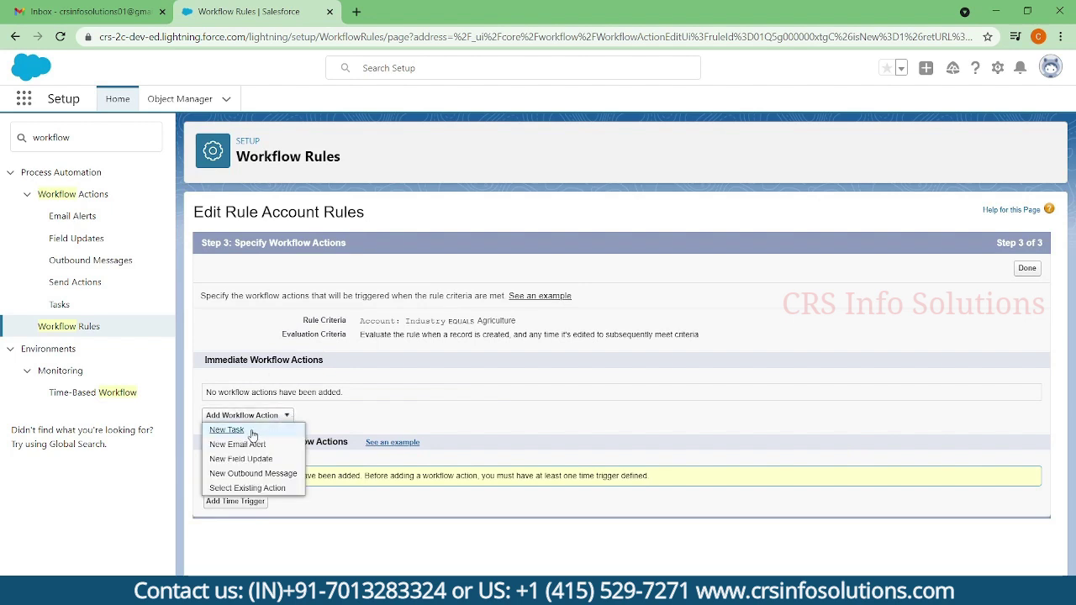
click(252, 434)
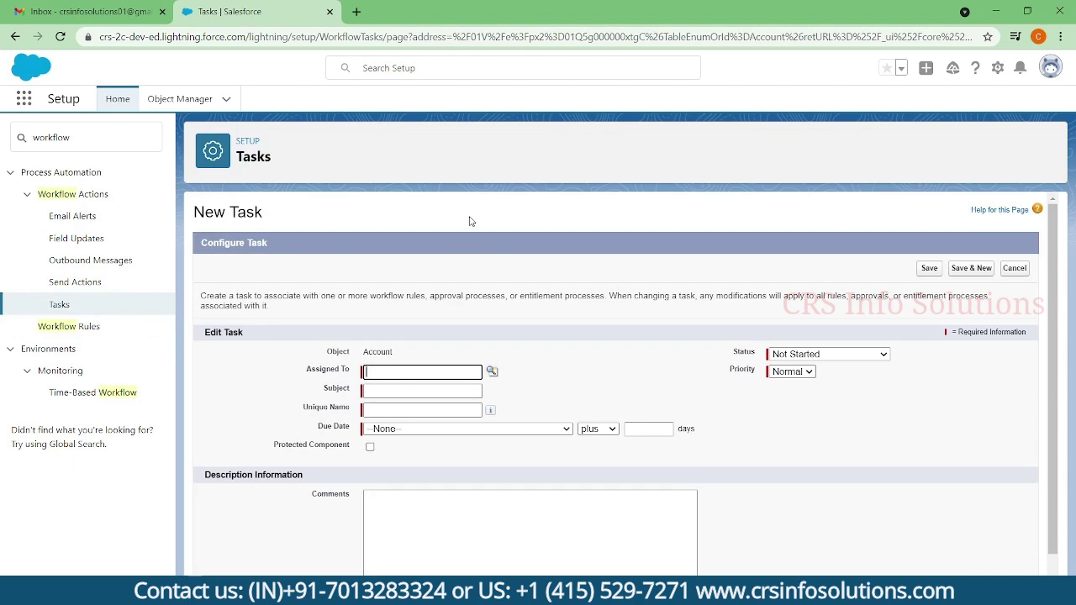
- Assign the task to the looked-up user with subject 'Account Created'
click(492, 371)
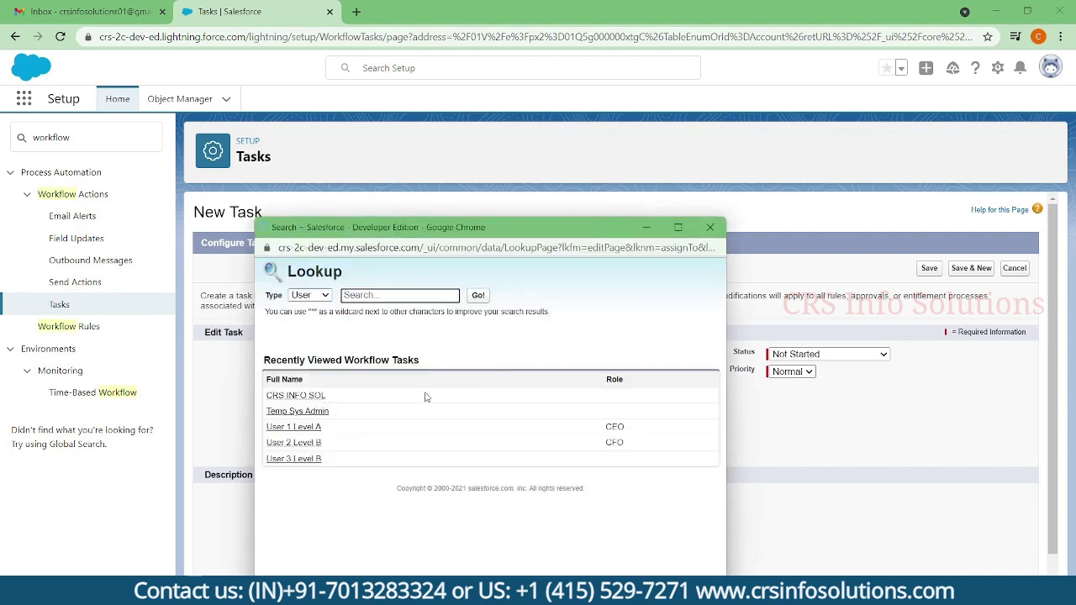
click(295, 395)
click(400, 391)
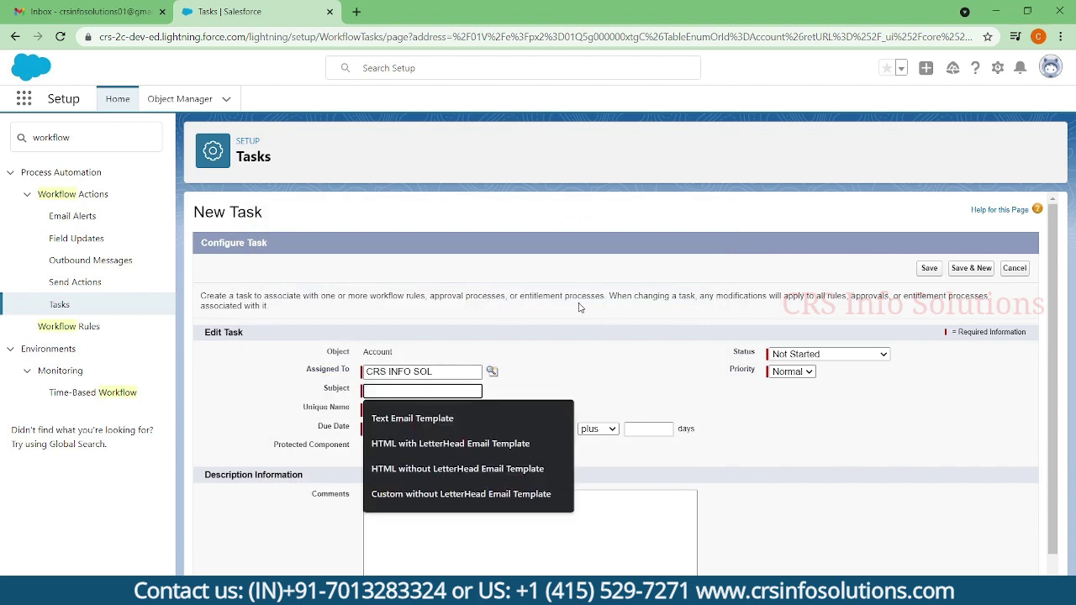
text(Accouhn)
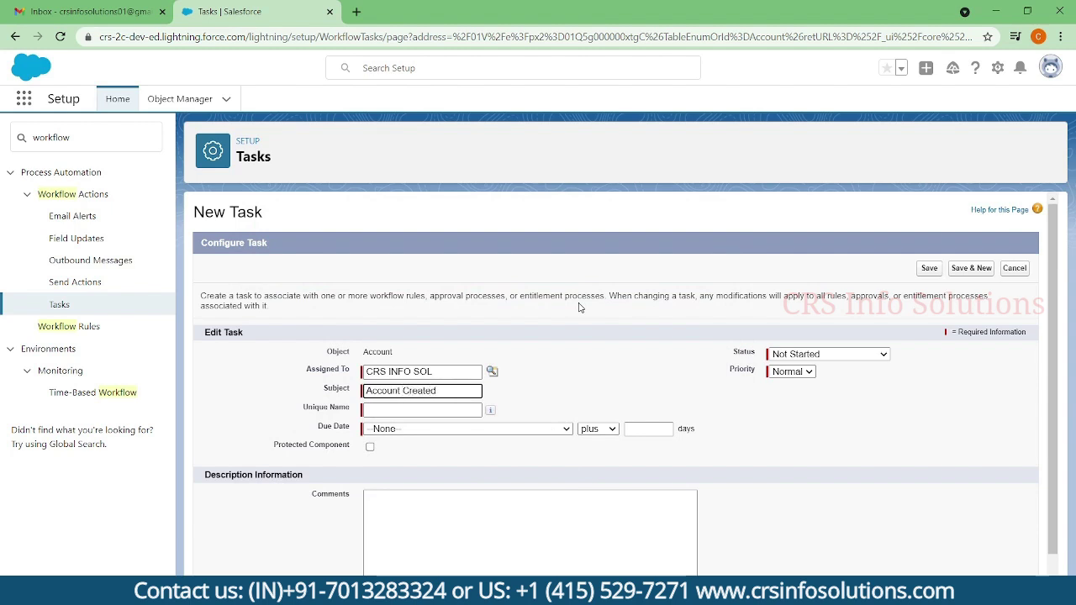
key(Tab)
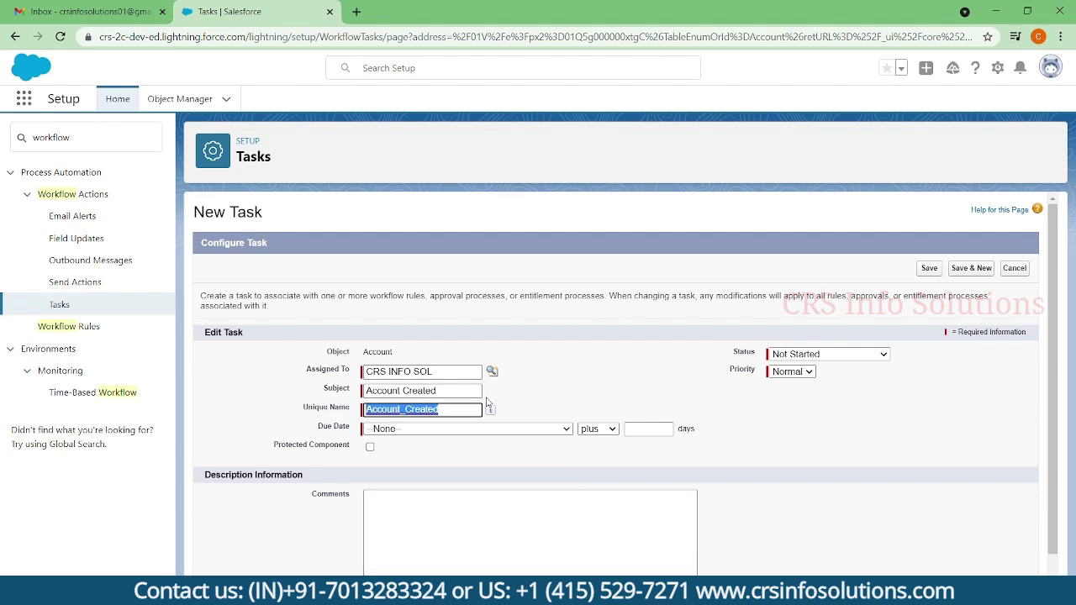
- Copy the subject into Comments and set the due date to Account: Created Date plus 2 days
scroll(493, 425, down, 1)
click(446, 465)
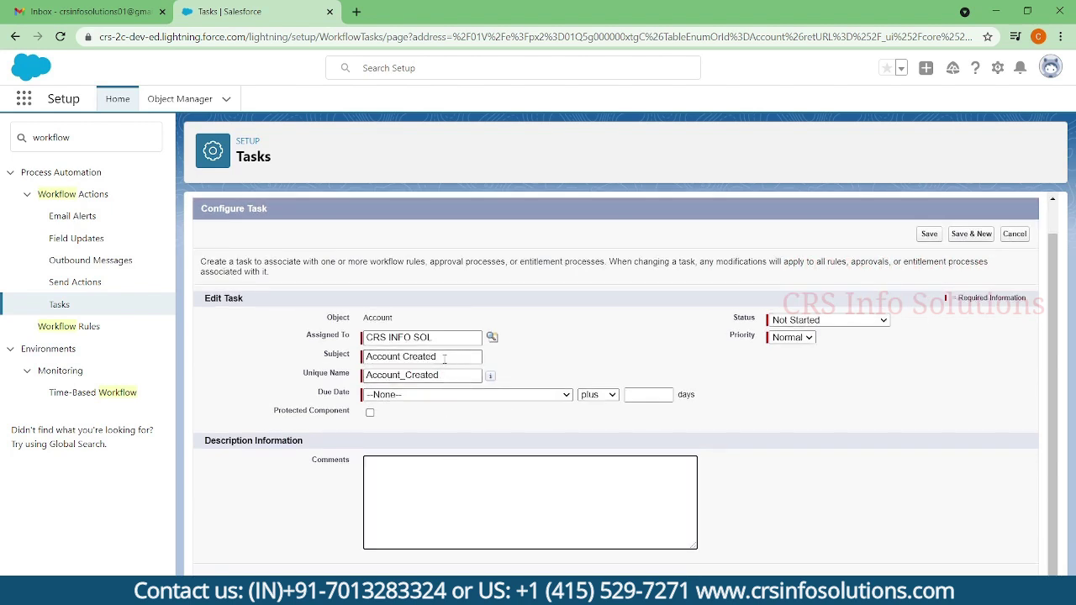
triple_click(444, 360)
key(ctrl+c)
click(432, 474)
key(ctrl+v)
click(459, 396)
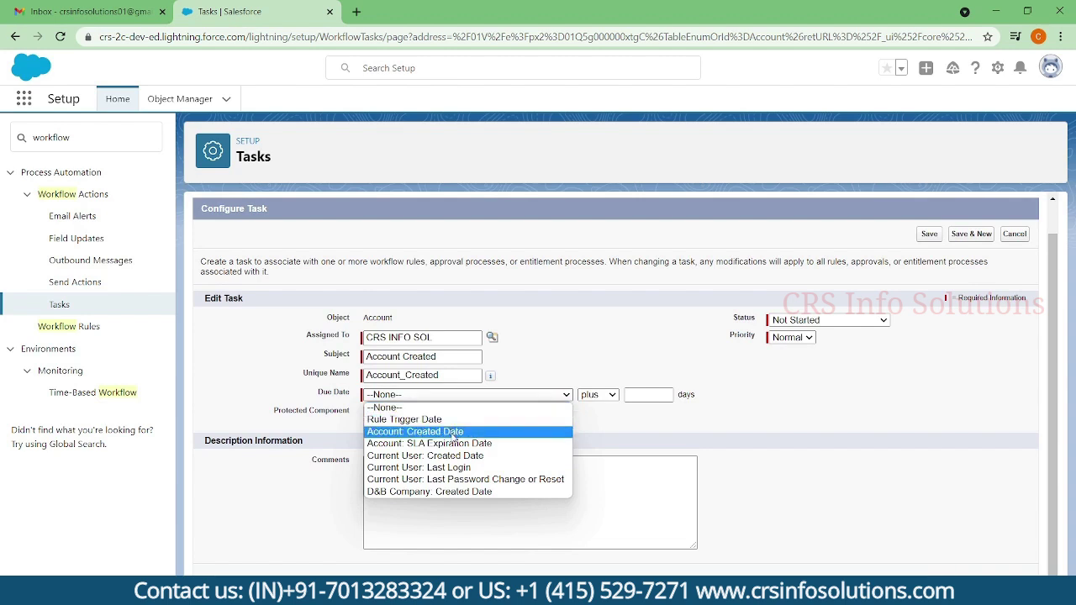
click(454, 432)
click(633, 397)
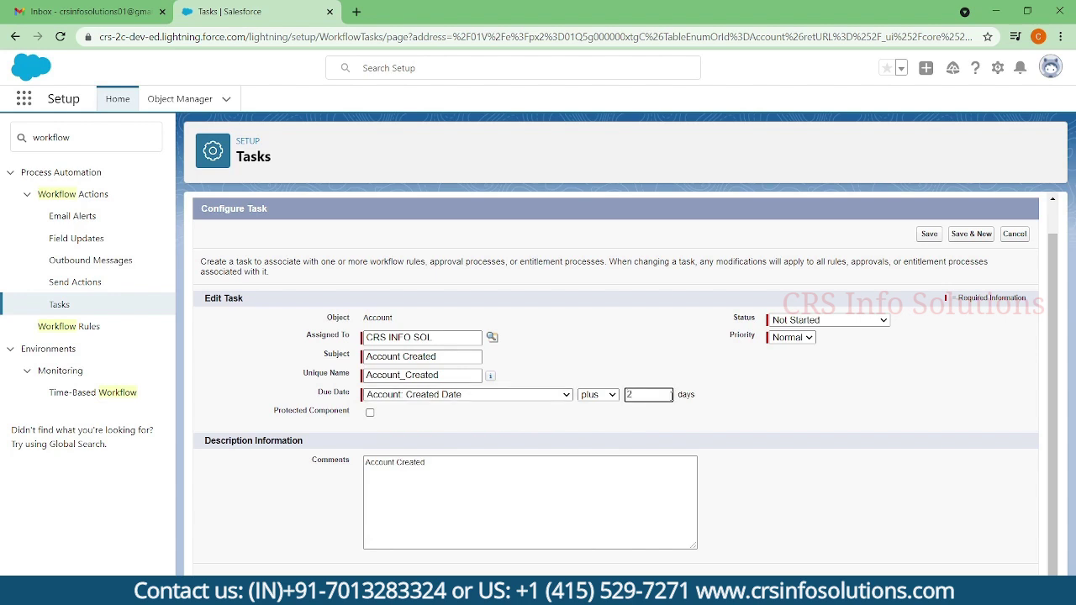
- Set status In Progress and priority High, then save the task
click(795, 325)
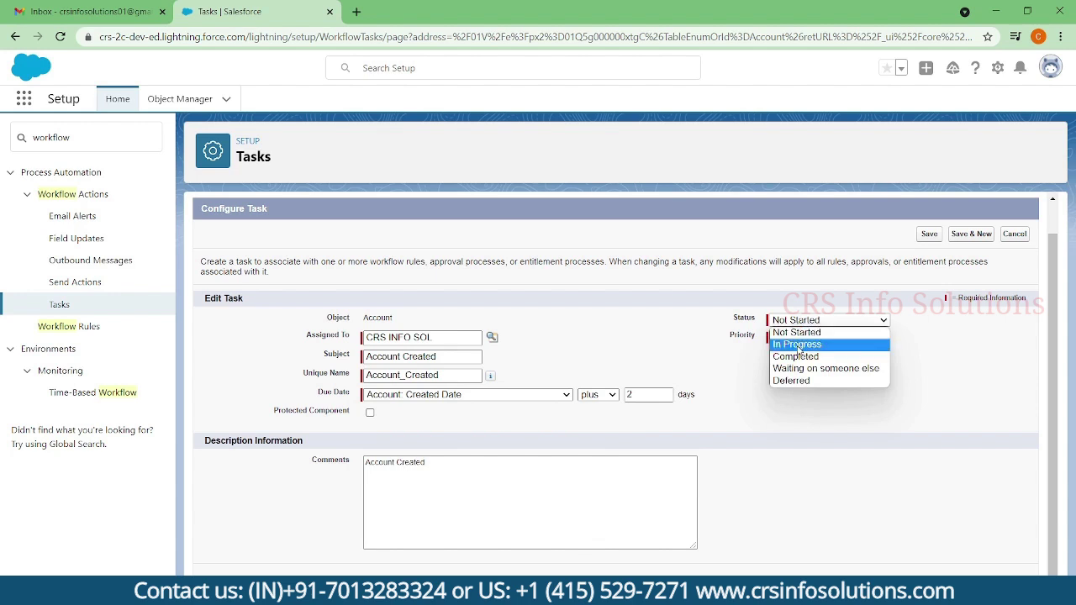
click(797, 346)
click(795, 340)
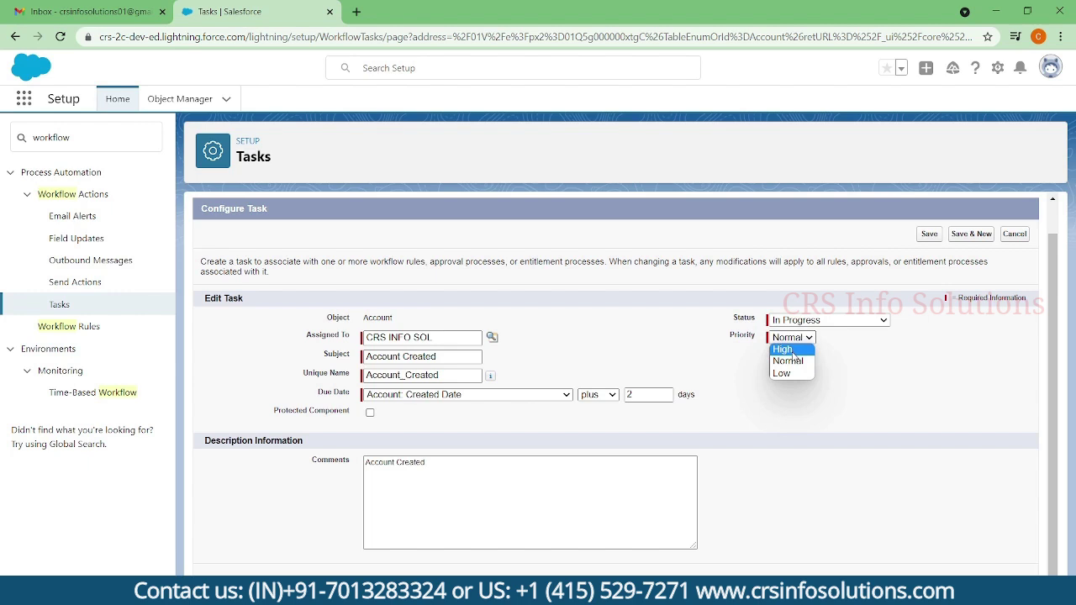
click(793, 349)
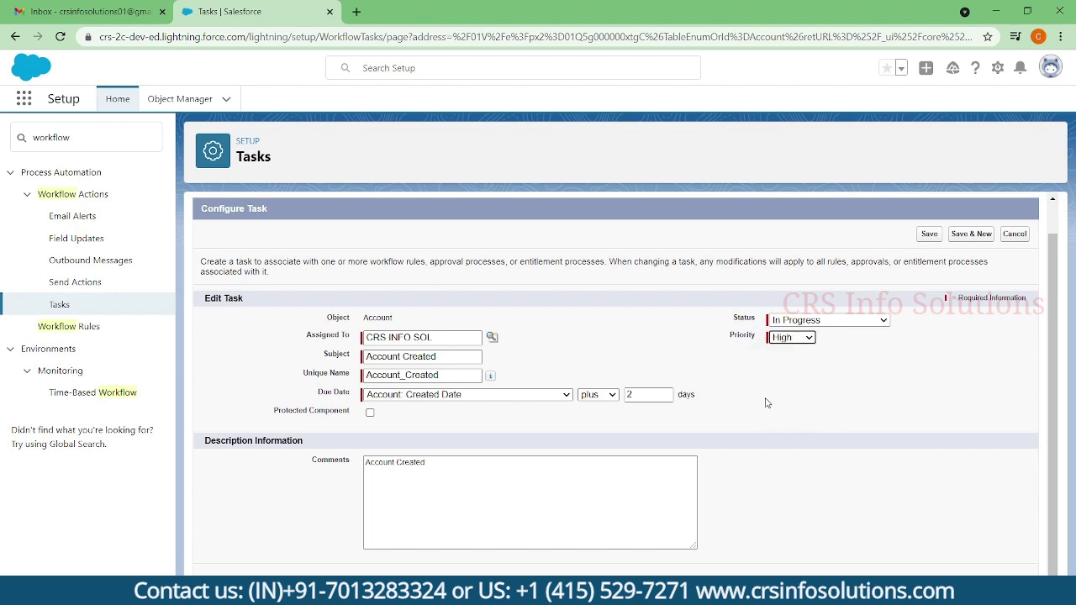
click(901, 371)
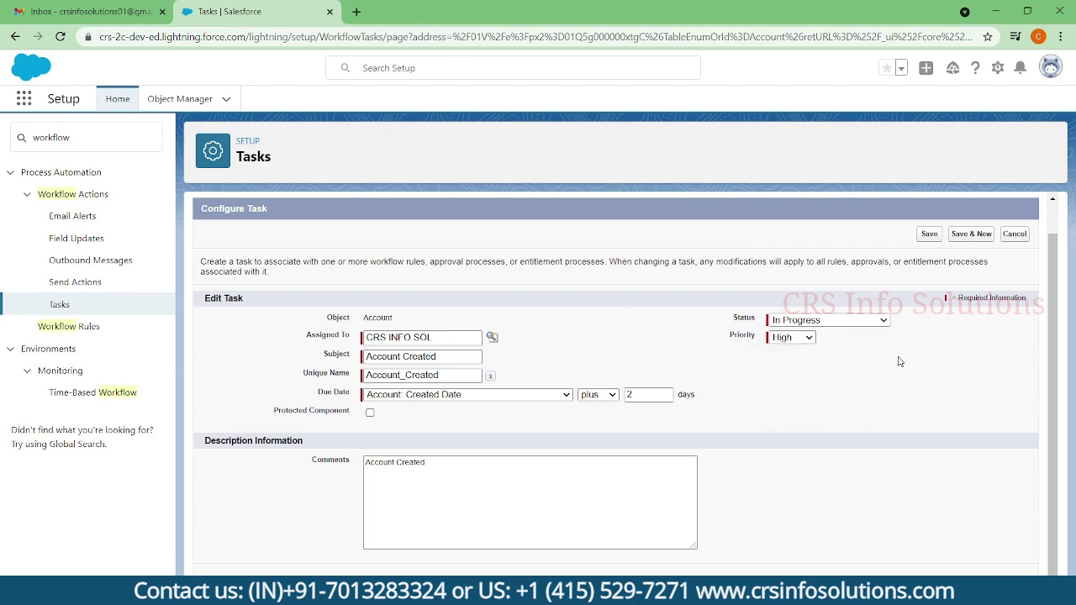
click(928, 236)
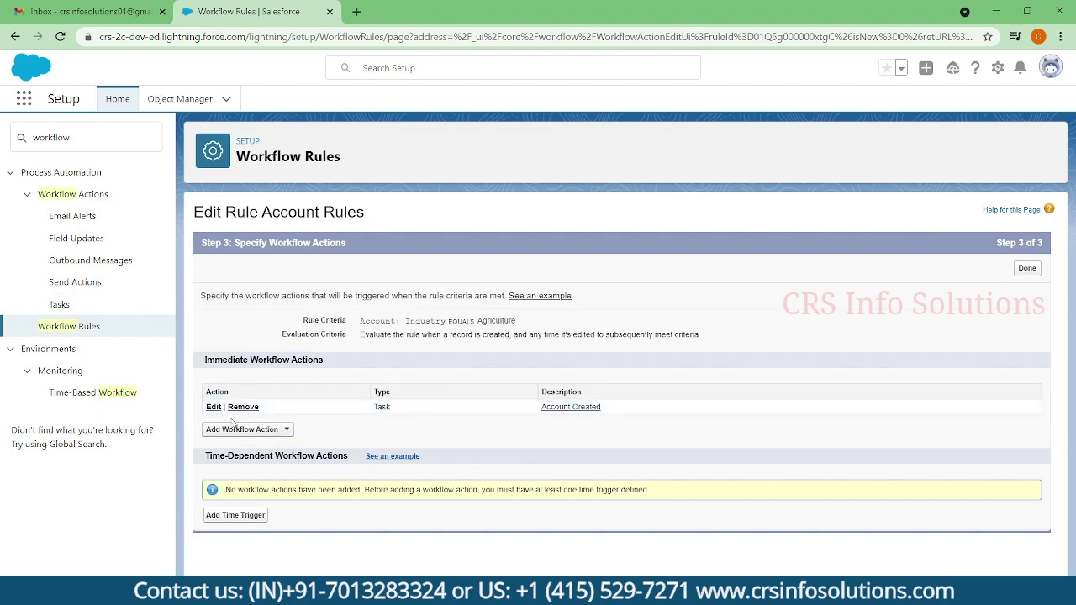
- Create a new email alert described as 'Test Notification'
click(287, 430)
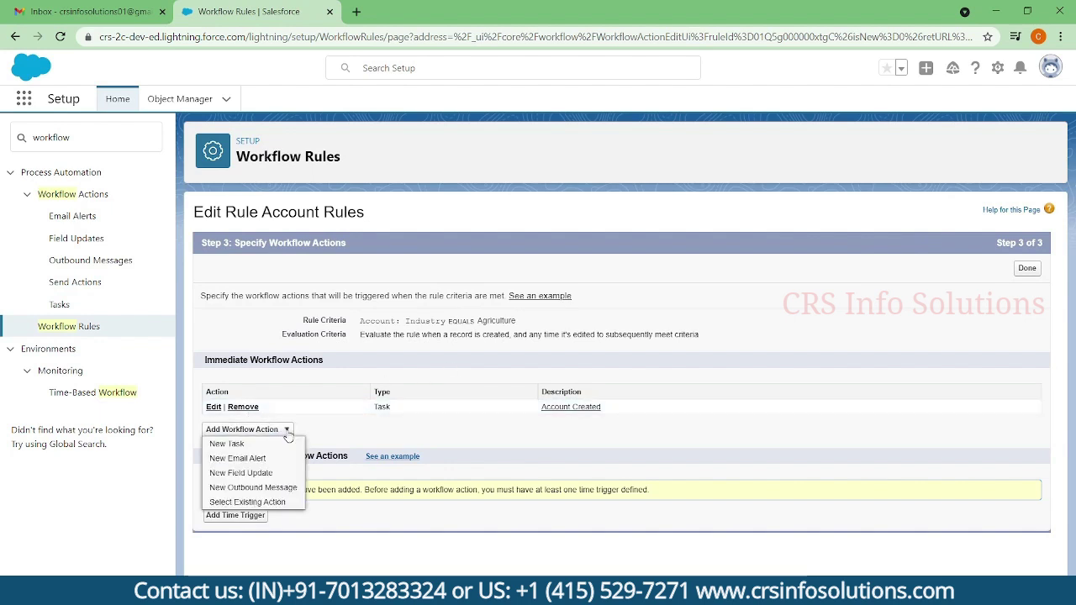
click(243, 460)
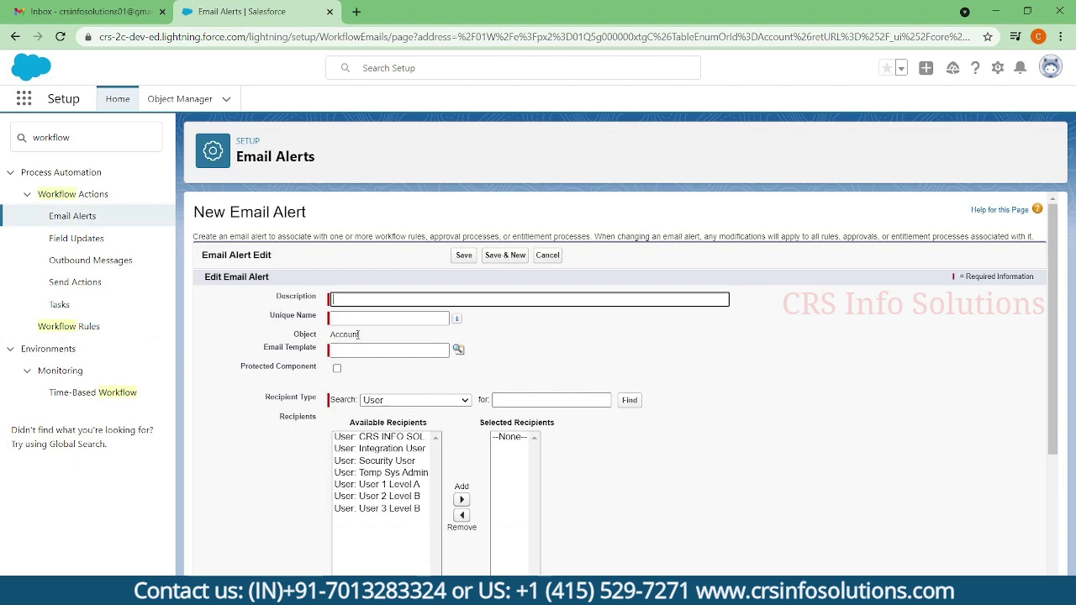
scroll(370, 269, down, 1)
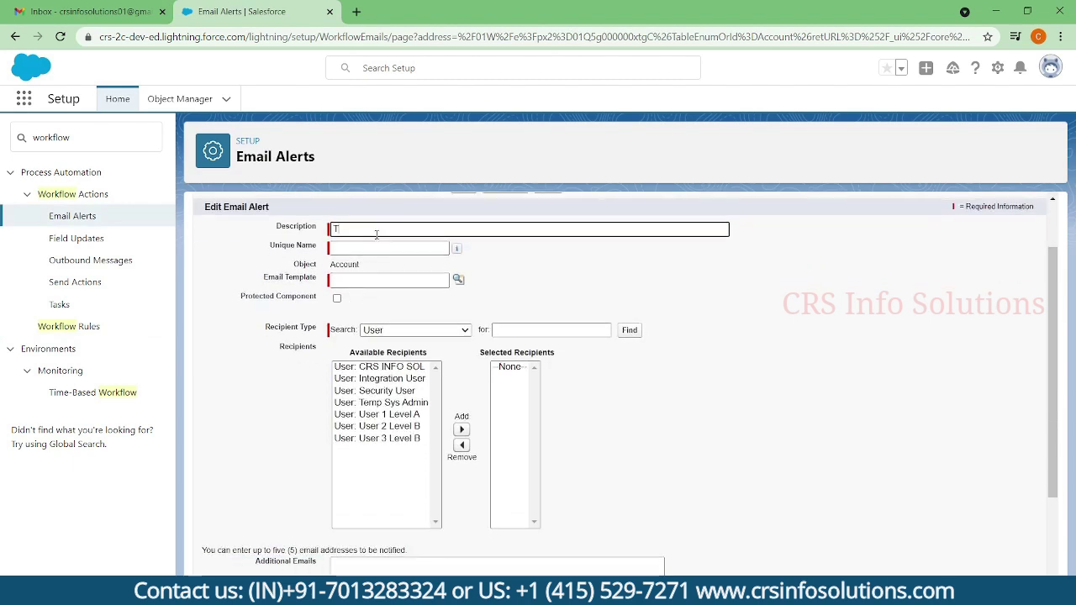
text(tificatio)
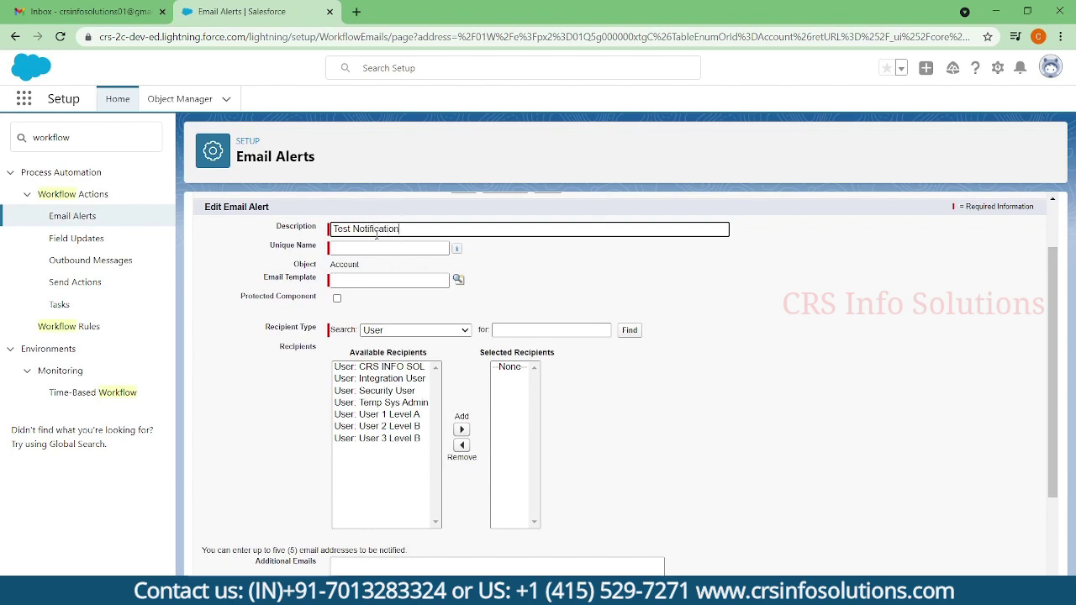
text(n)
key(Tab)
- Use the HTML With LH Test template, add the user as recipient, and save the alert
click(370, 282)
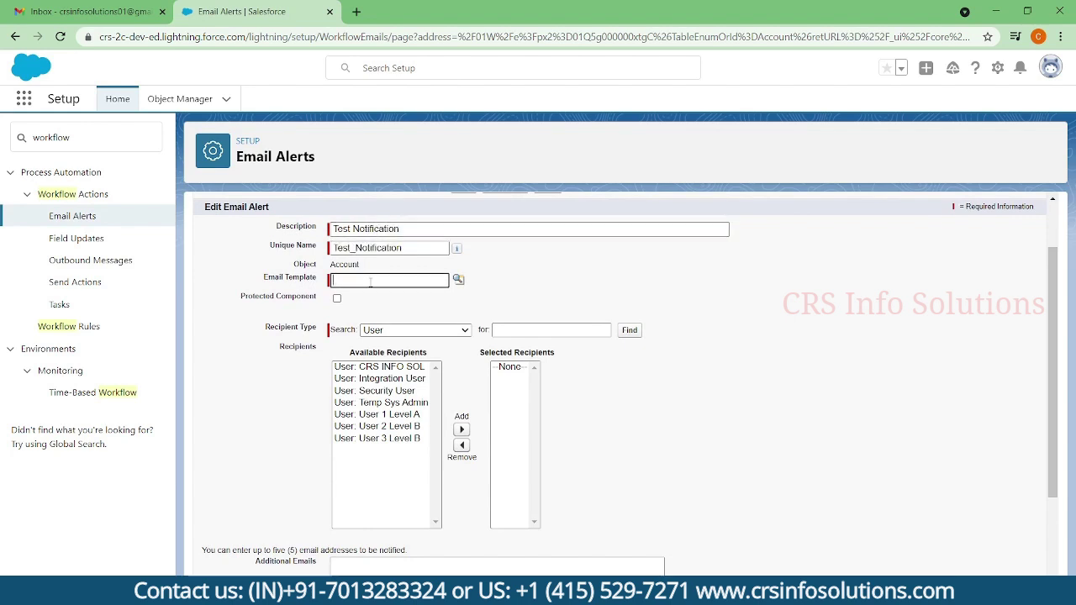
click(459, 280)
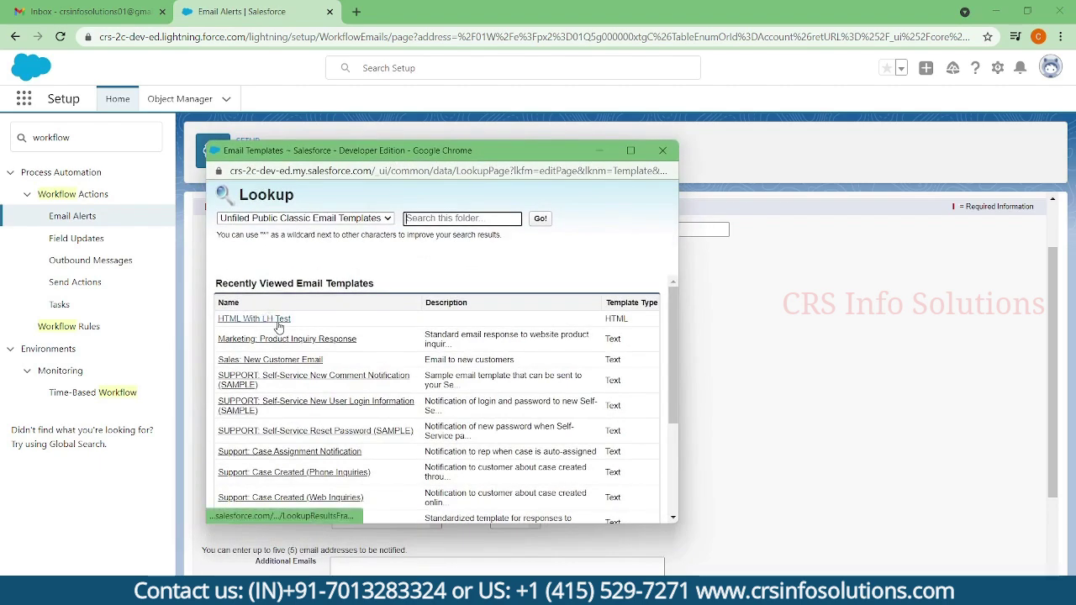
click(279, 326)
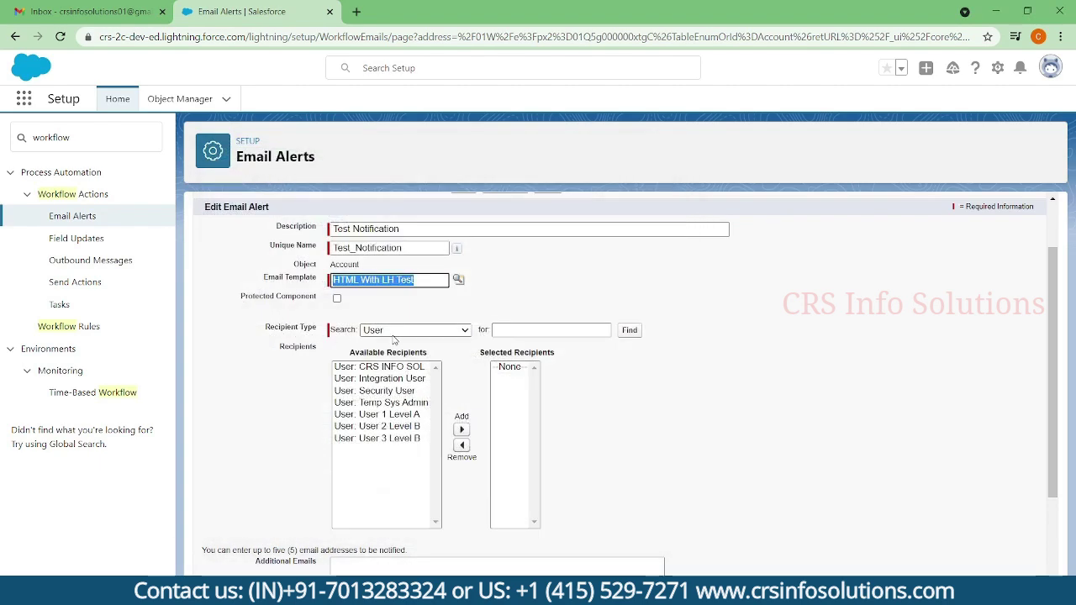
click(454, 372)
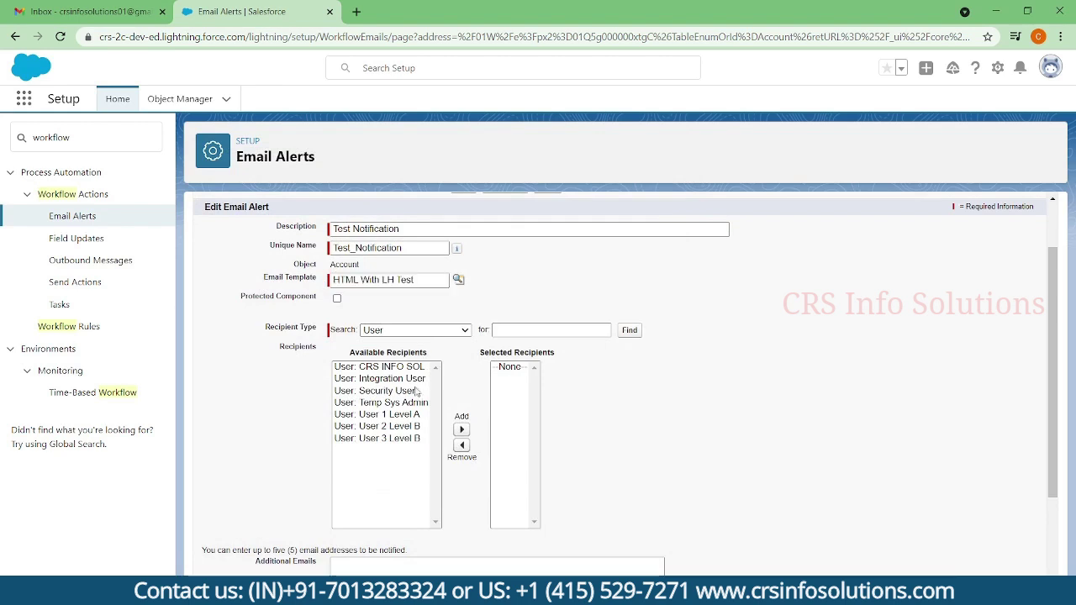
click(382, 368)
click(461, 429)
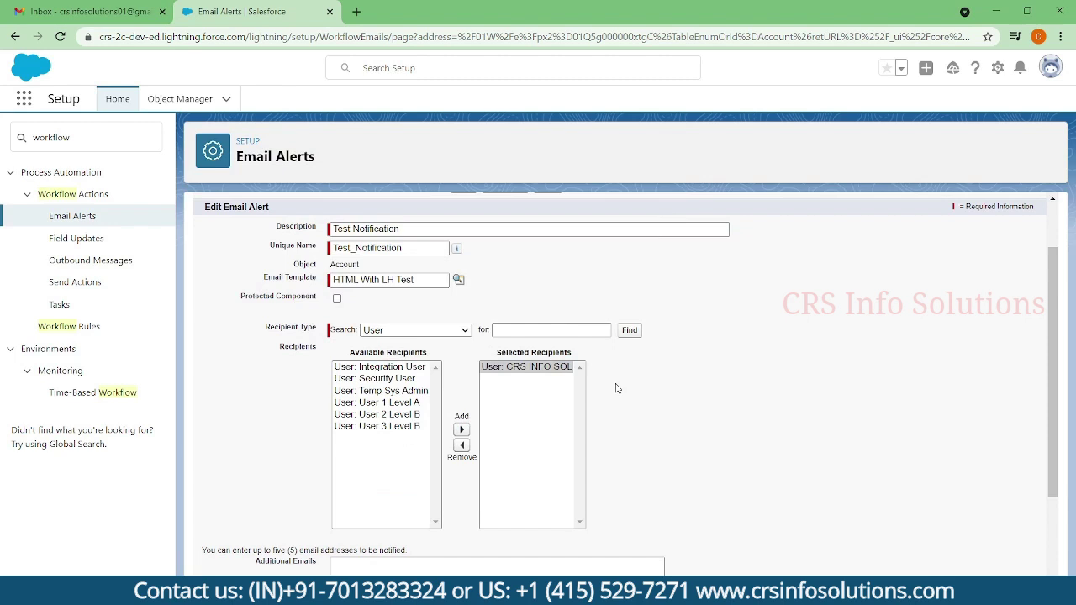
scroll(639, 395, down, 2)
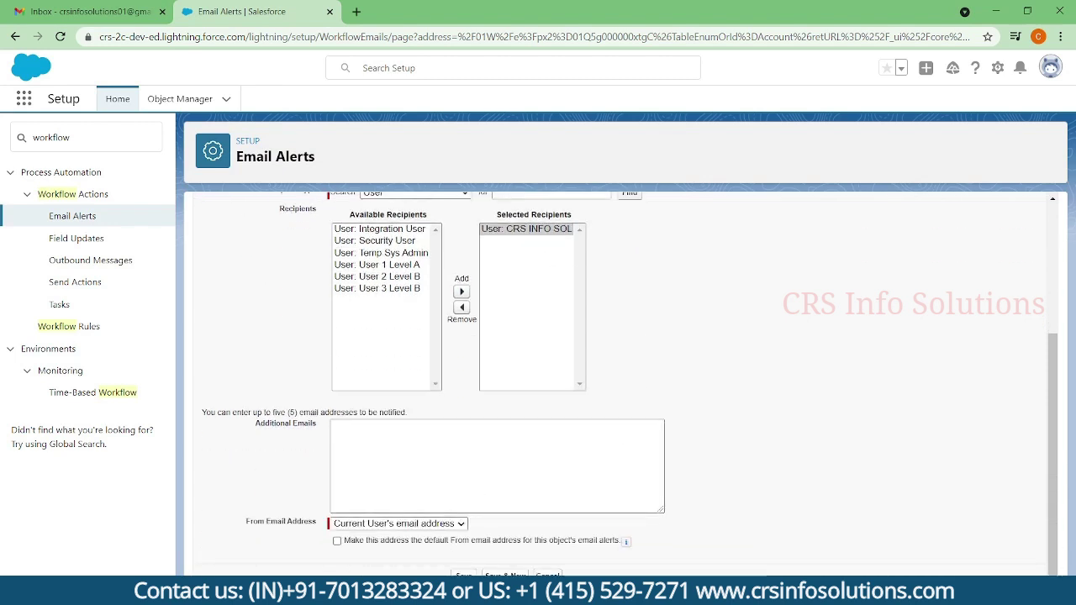
click(463, 575)
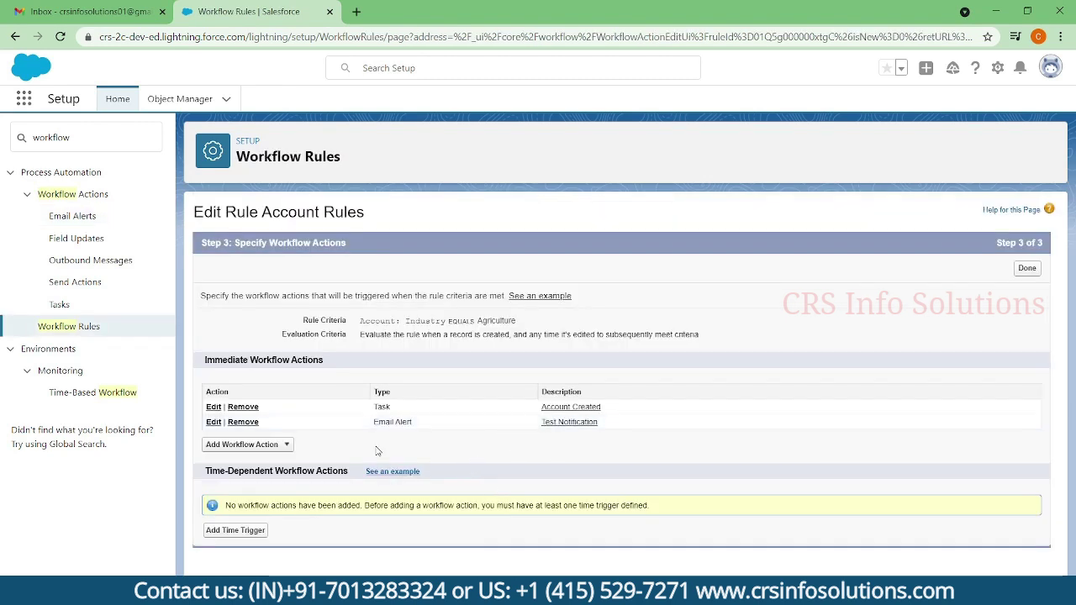
- Choose New Field Update from the Add Workflow Action list
click(287, 444)
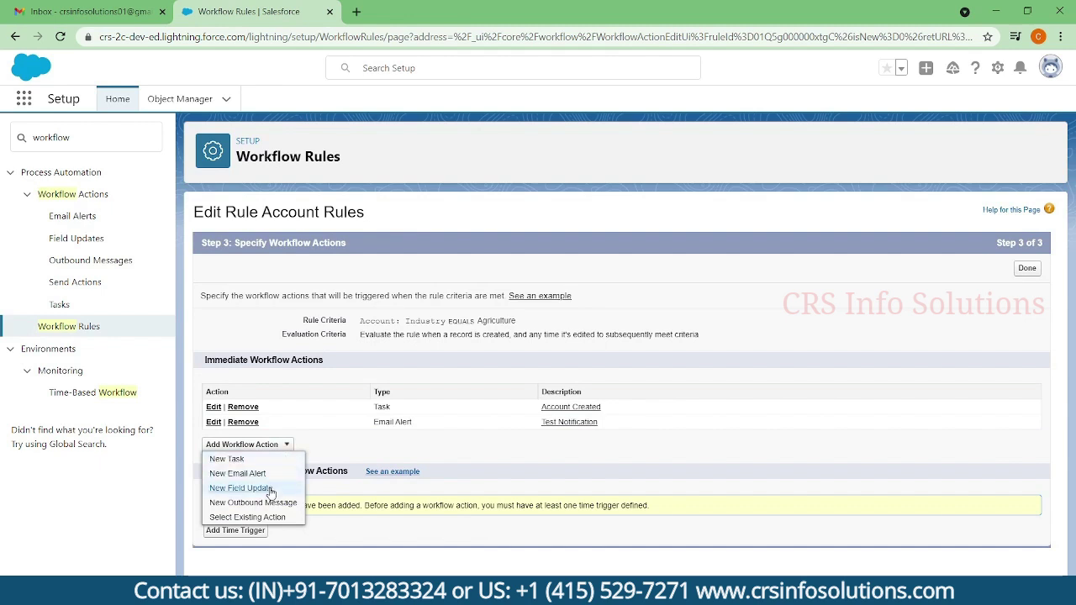
click(240, 488)
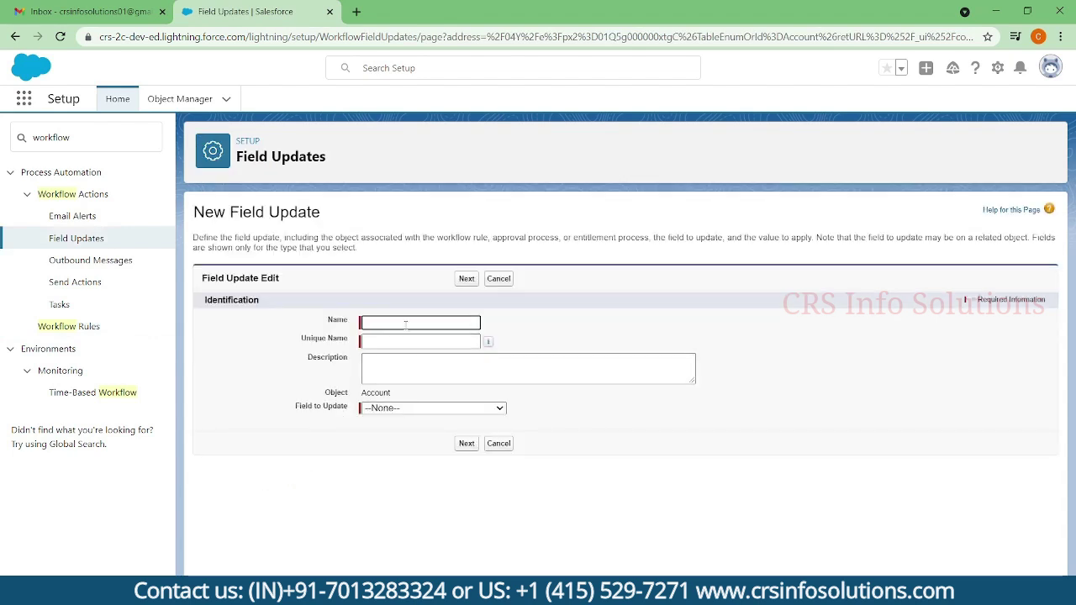
- Name the field update 'Description Update' and target the Account Description field
click(404, 322)
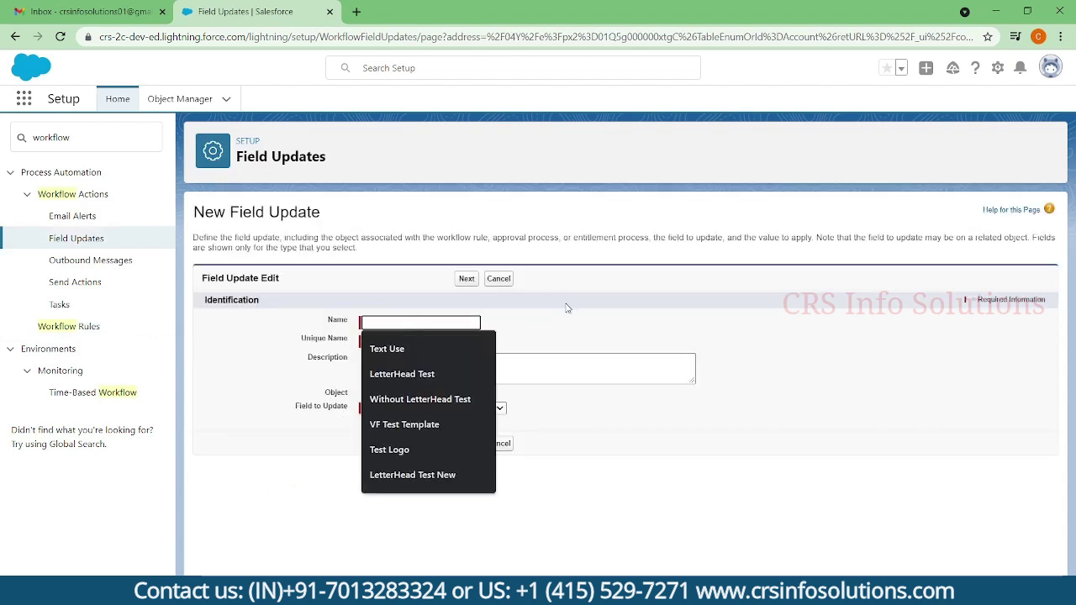
text(Descrip)
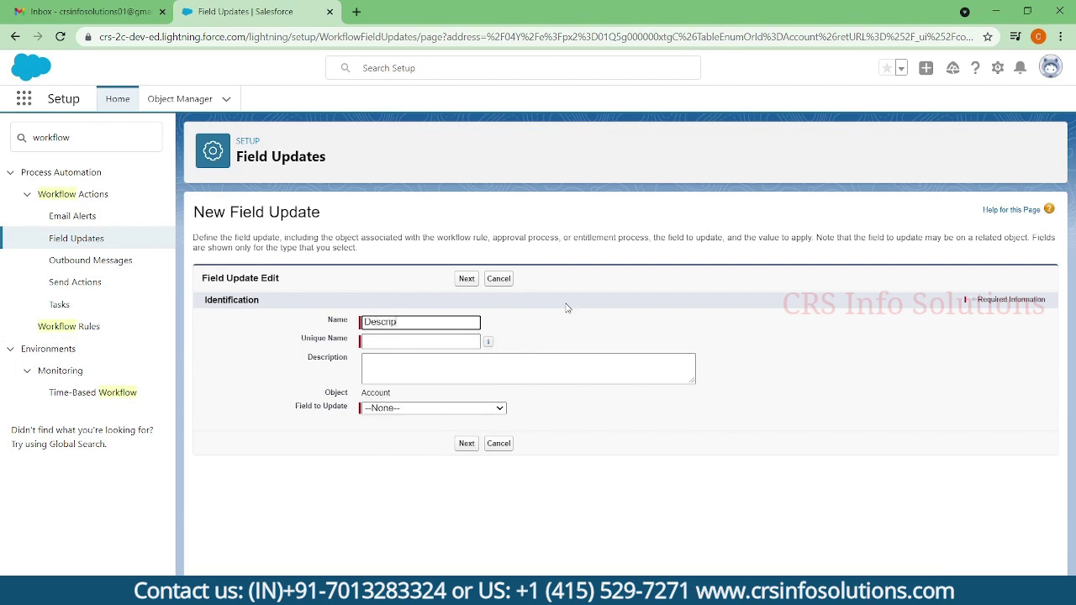
text(tion Upda)
key(Tab)
key(Tab)
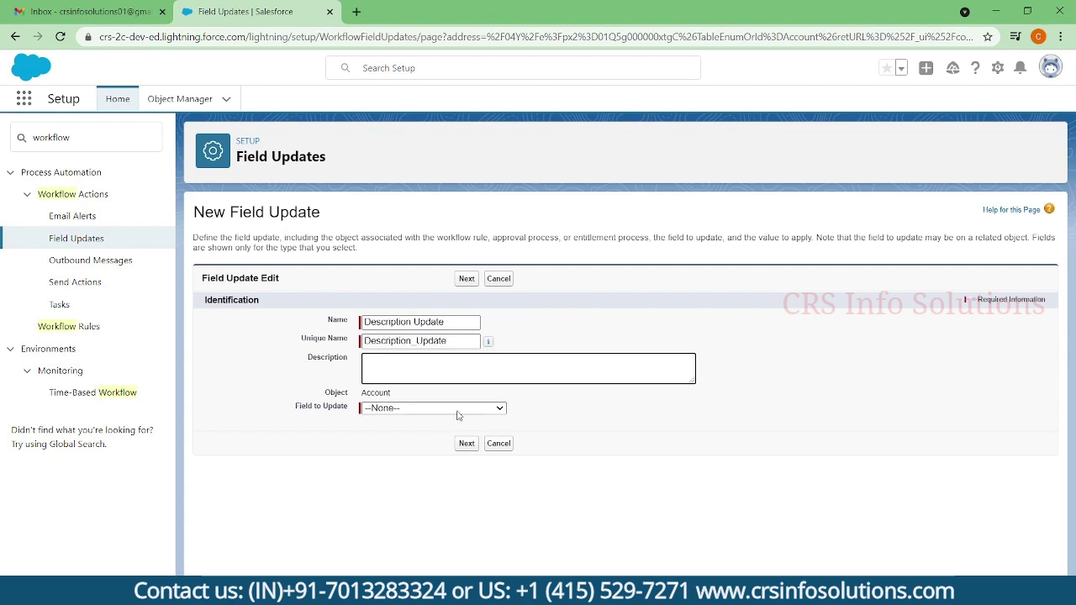
click(459, 411)
scroll(454, 402, down, 1)
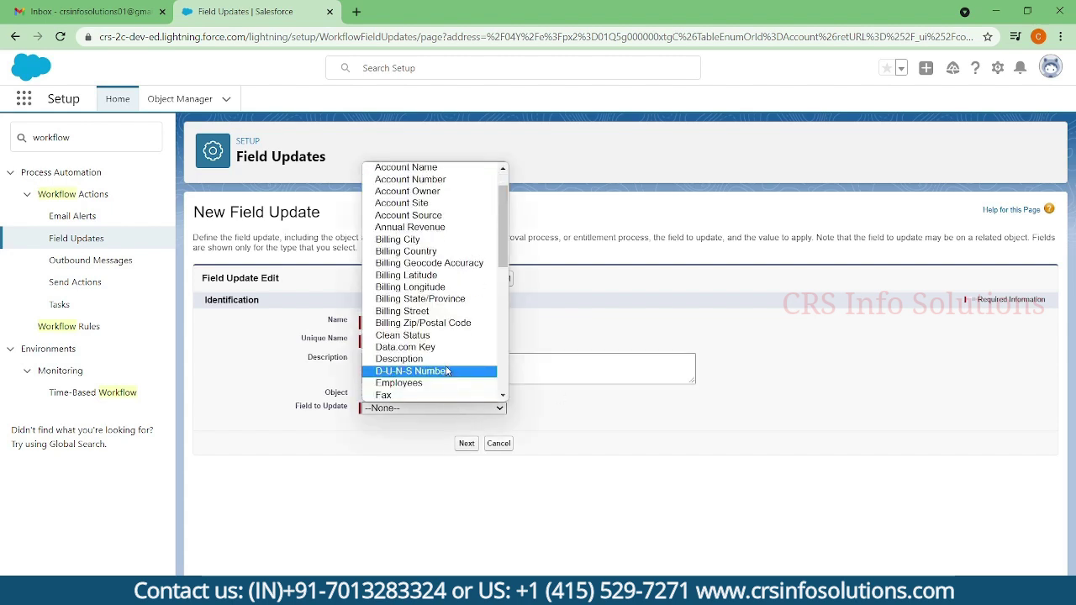
click(452, 359)
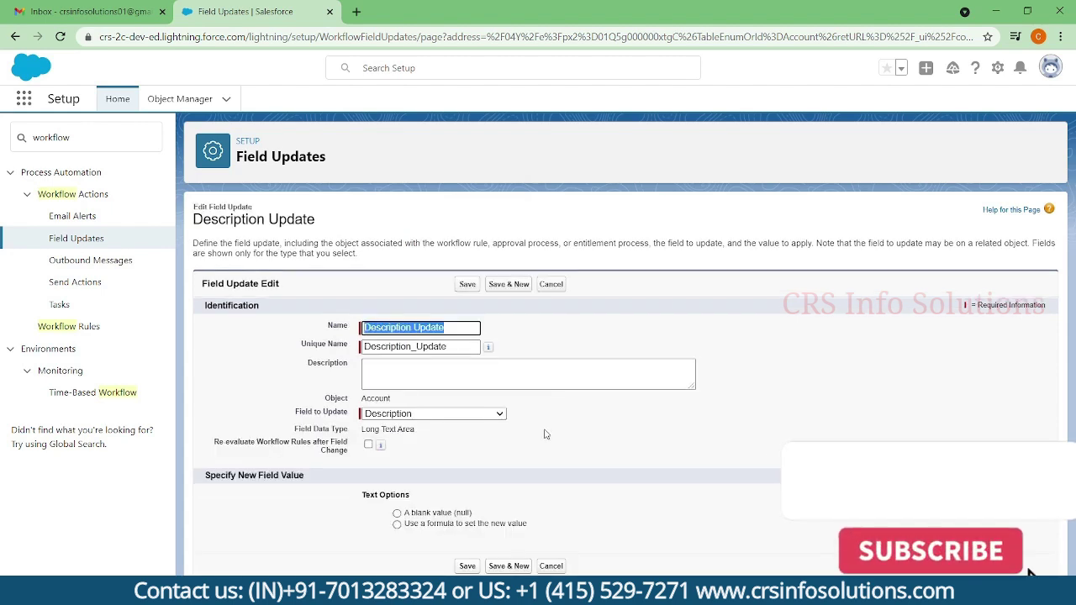
- Set Description by formula to "Account Task Created" and save the field update
drag(293, 416, 350, 418)
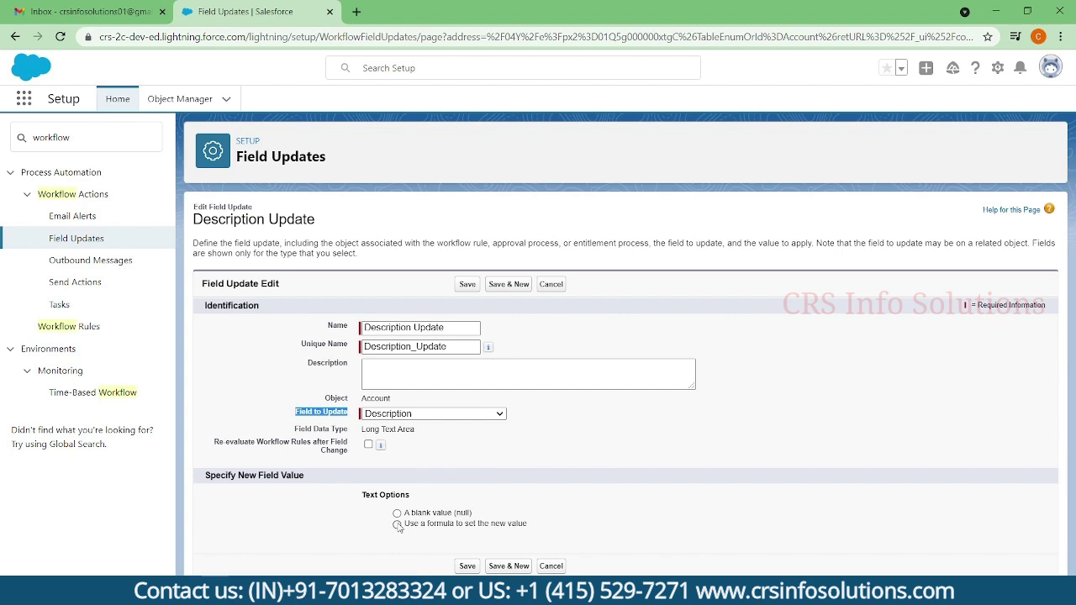
click(399, 525)
scroll(467, 530, down, 1)
click(467, 527)
text('')
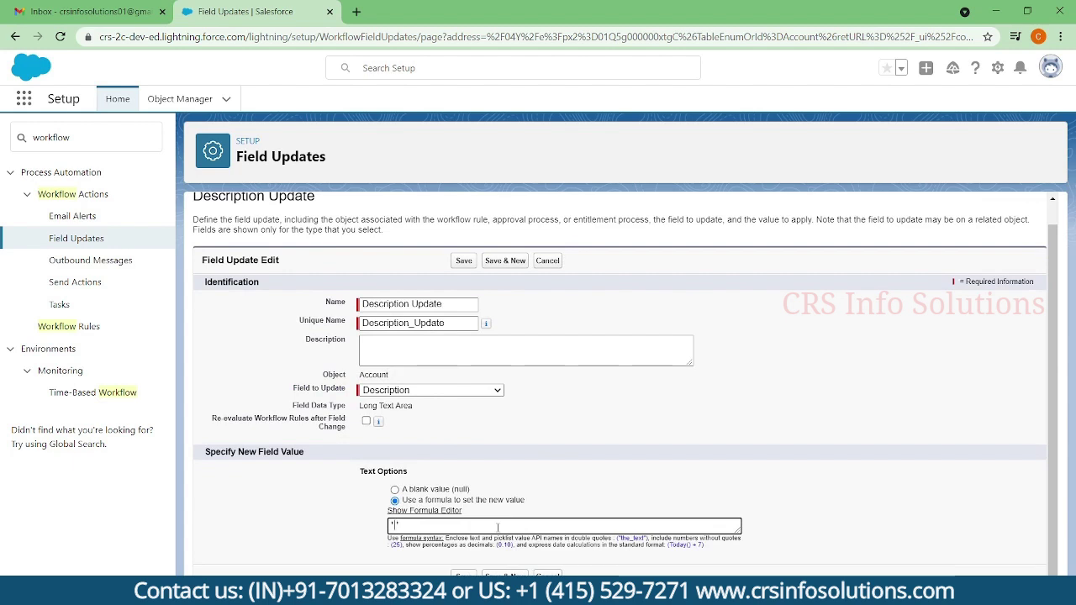
text(Account)
key(BackSpace)
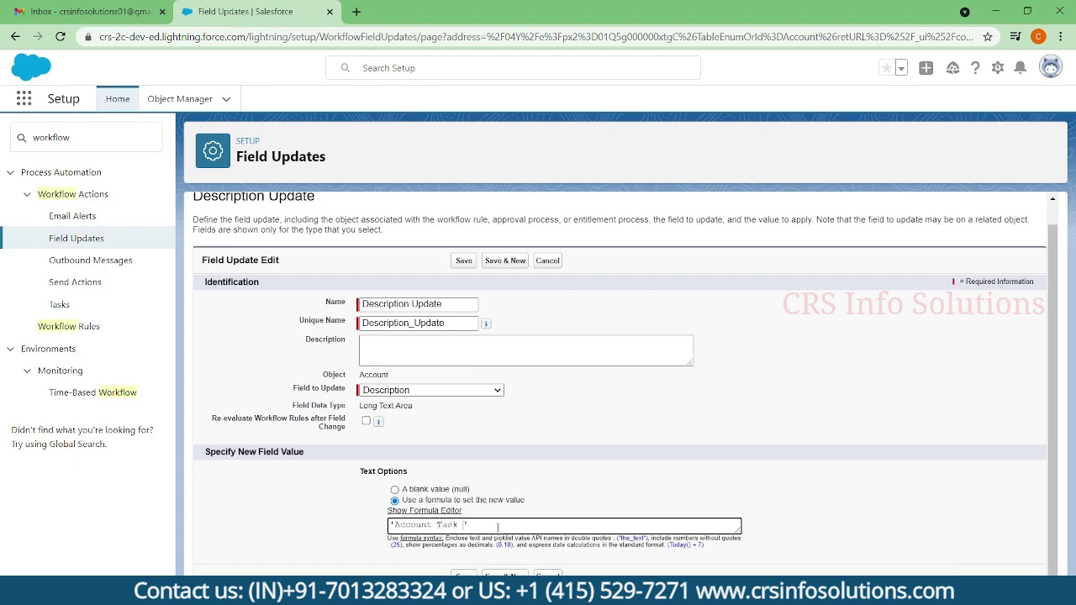
text(ed)
key(Return)
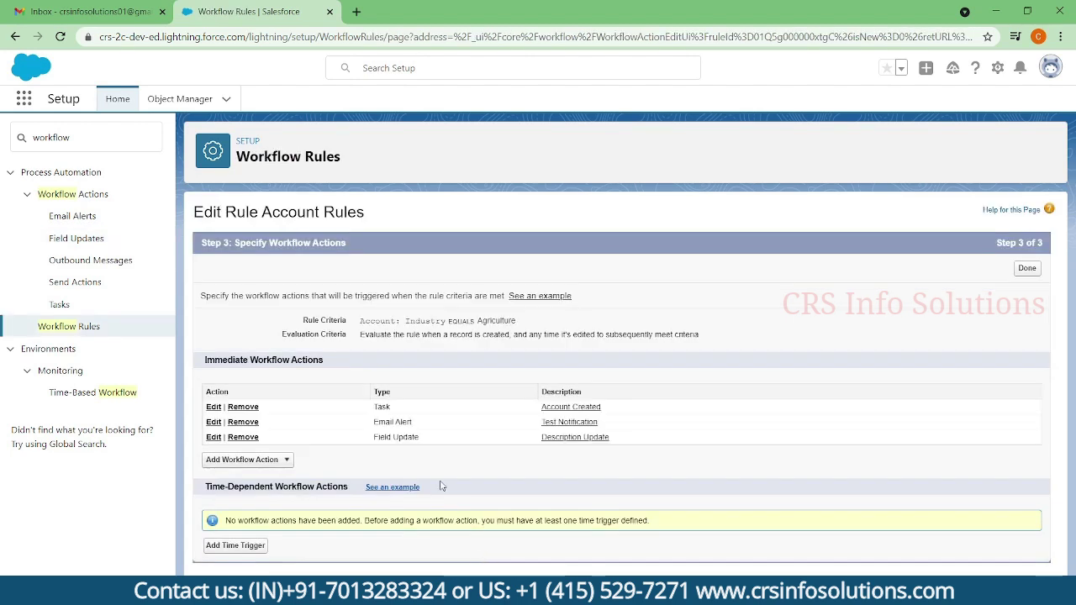
- Add a time trigger under Time-Dependent Workflow Actions
click(261, 550)
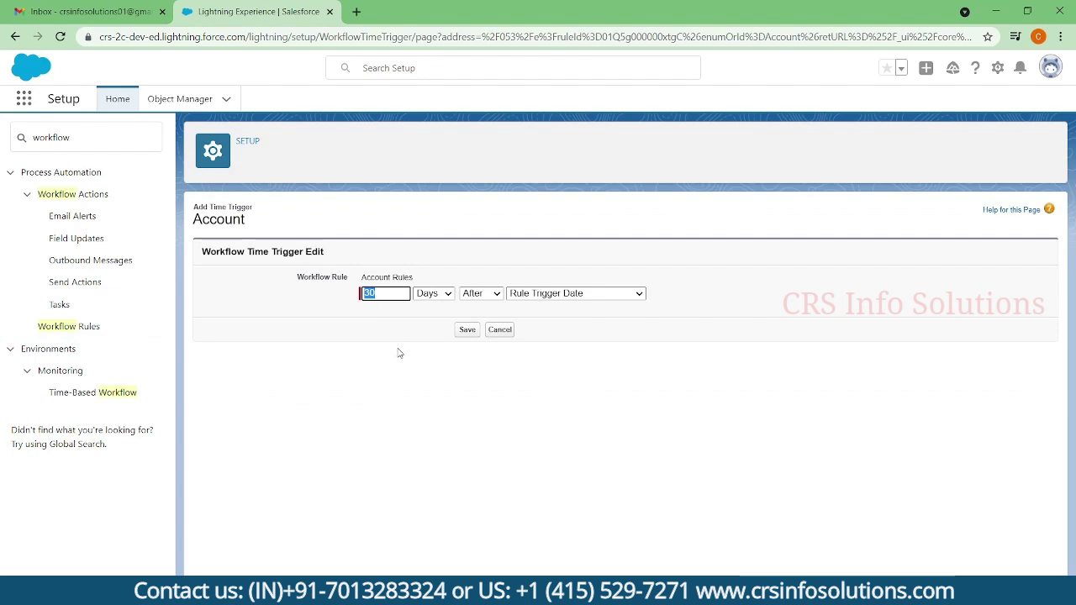
- Change the time trigger to 2 Days After Rule Trigger Date and save it
text(2)
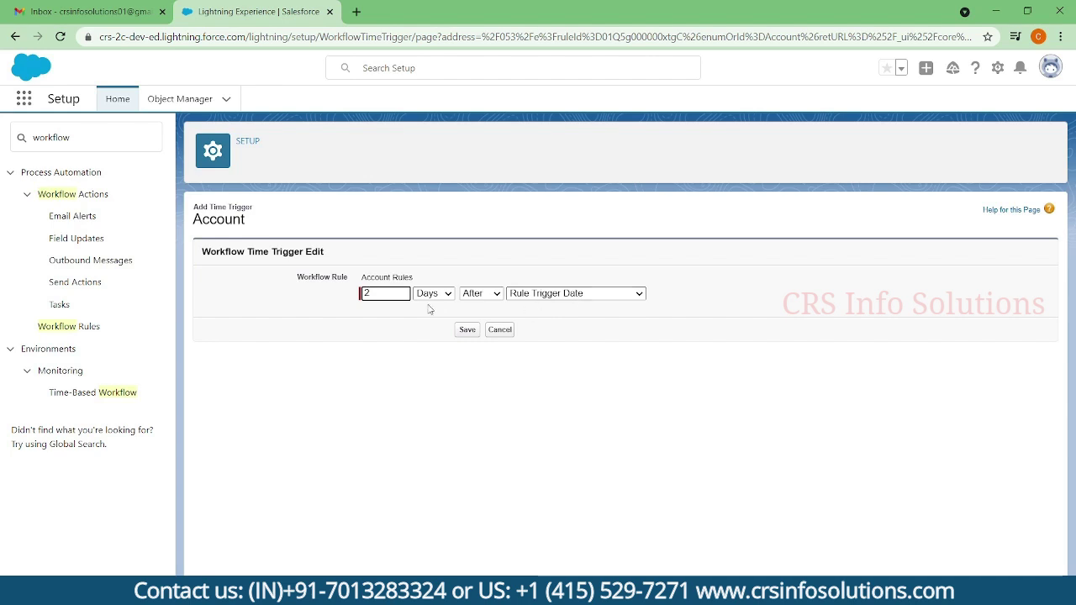
drag(370, 293, 361, 299)
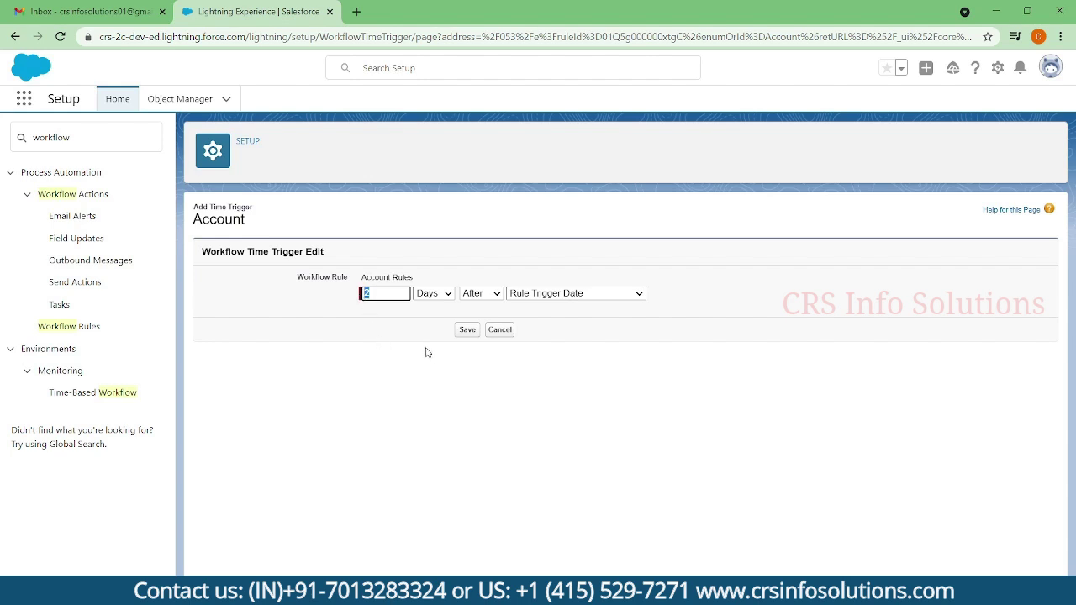
click(469, 331)
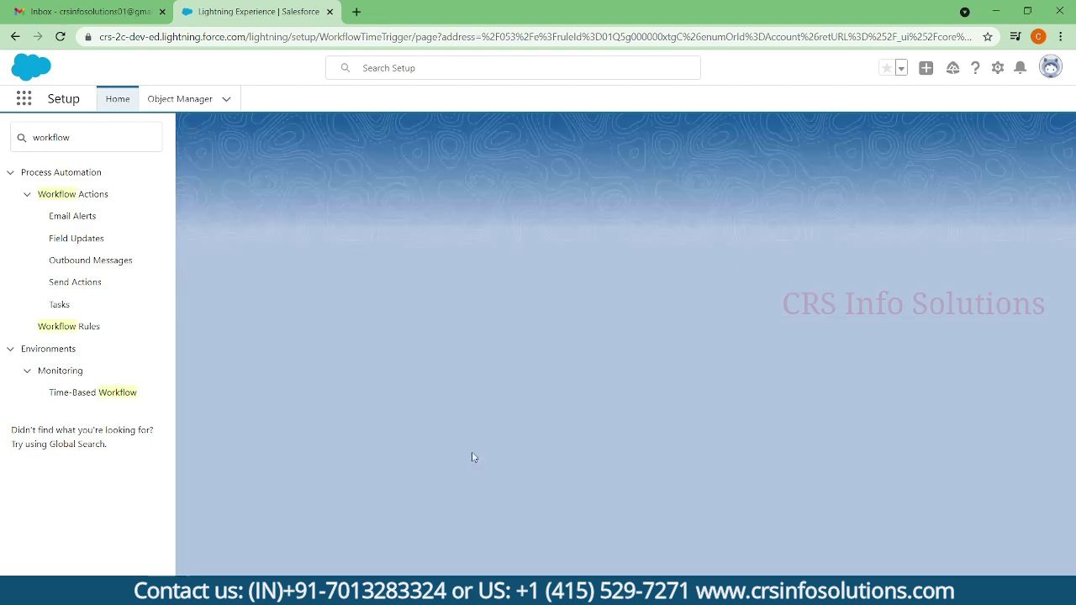
scroll(354, 436, down, 1)
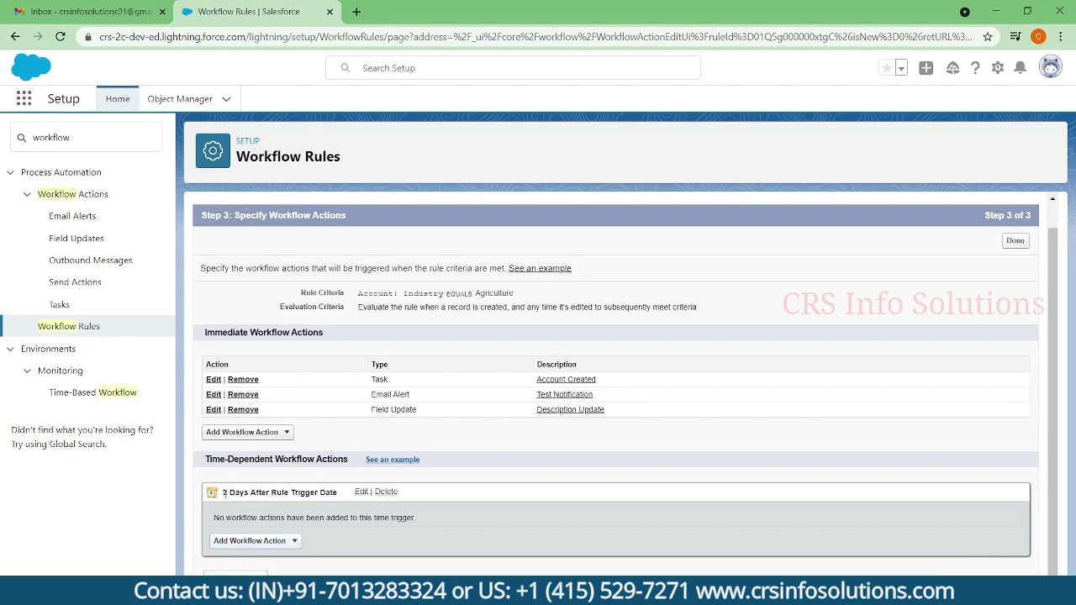
- Choose New Email Alert from the 2-day trigger's Add Workflow Action menu
drag(222, 492, 331, 493)
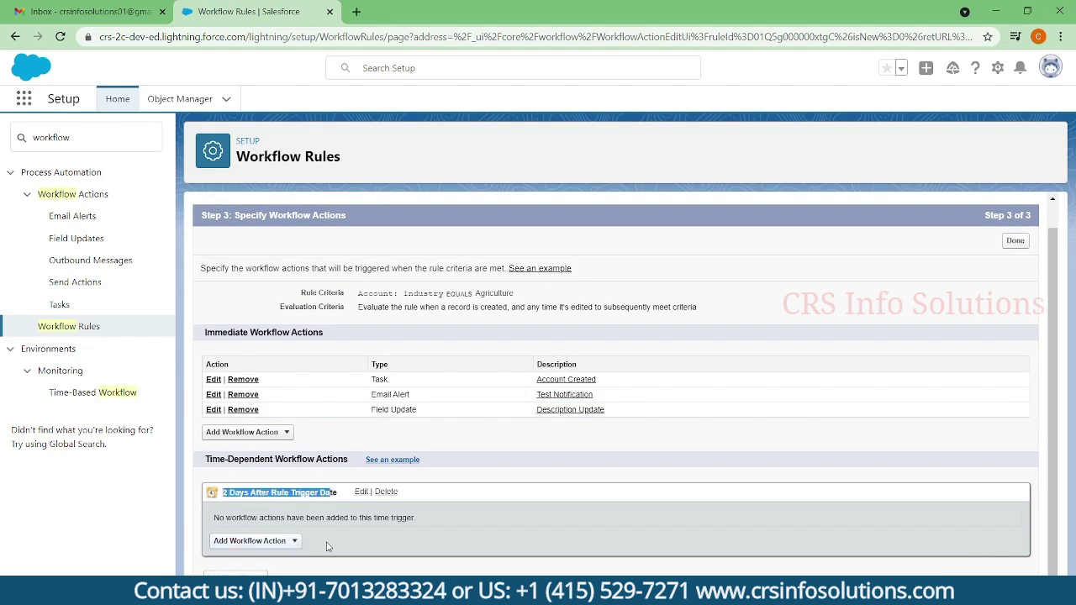
click(300, 542)
scroll(380, 527, down, 1)
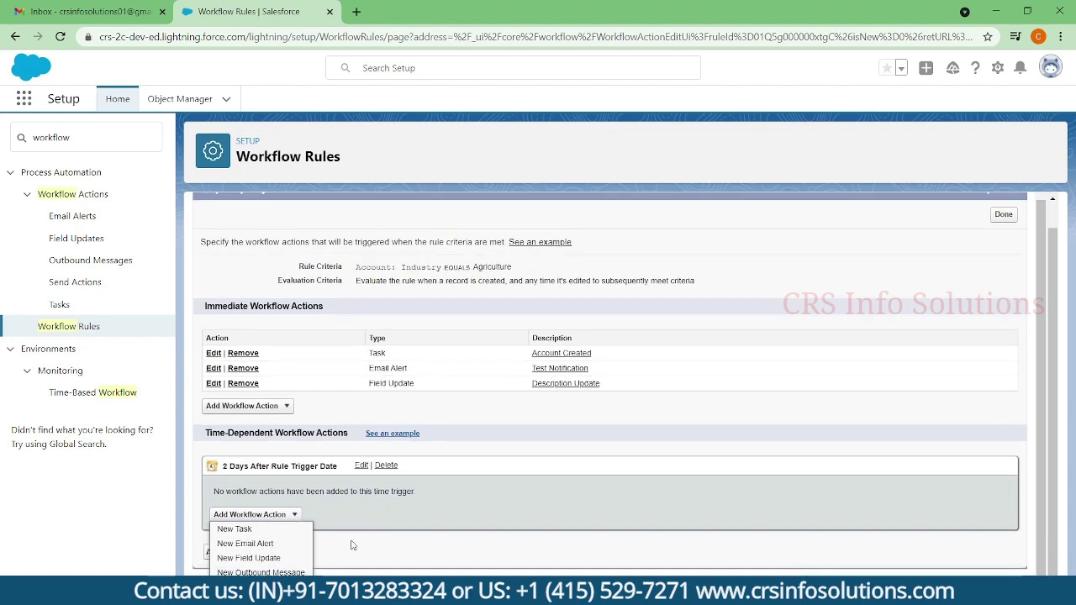
scroll(268, 549, up, 1)
click(268, 550)
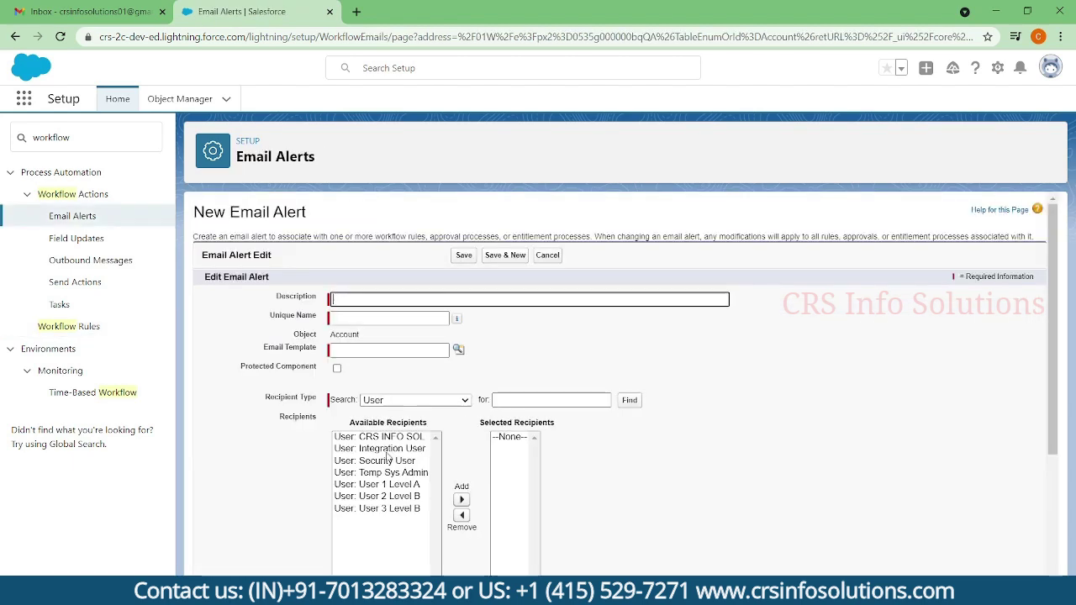
- Enter the alert description 'Account Reminder : 48 Hours' and let the Unique Name auto-fill
click(366, 298)
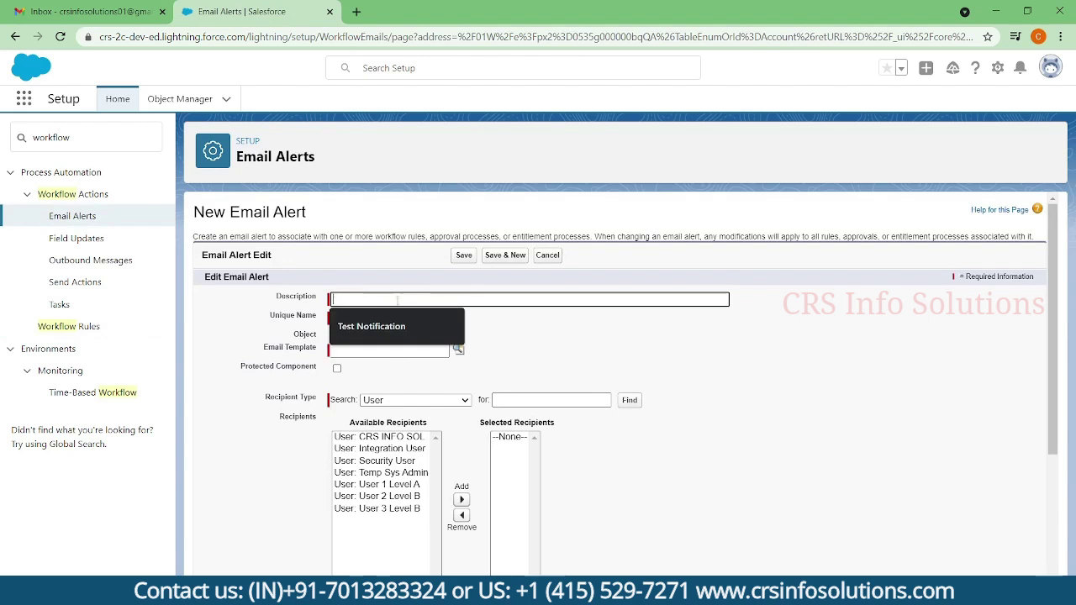
text(Acc)
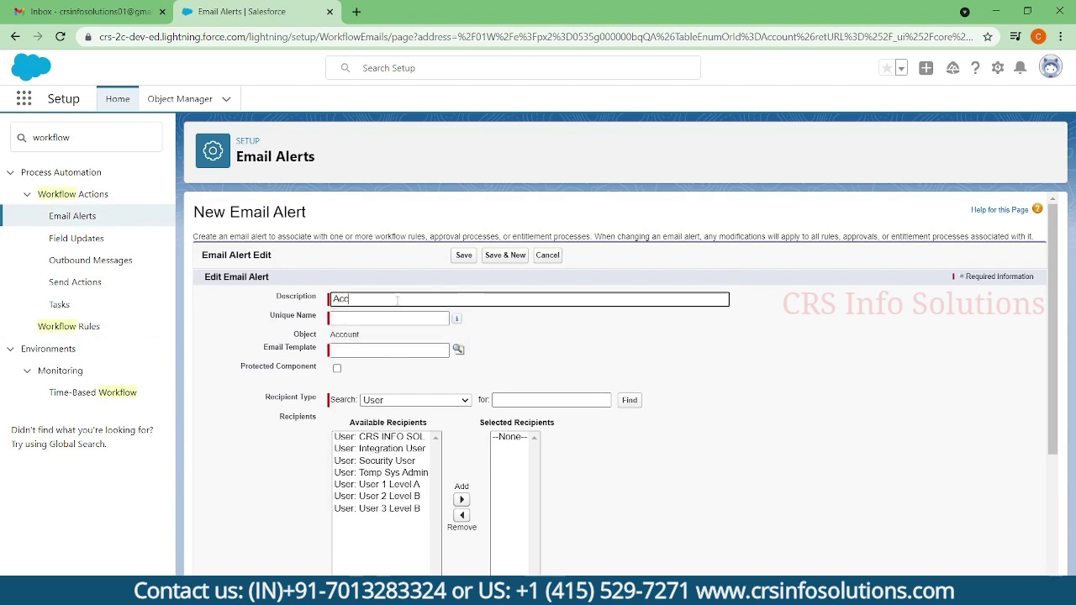
text(ount)
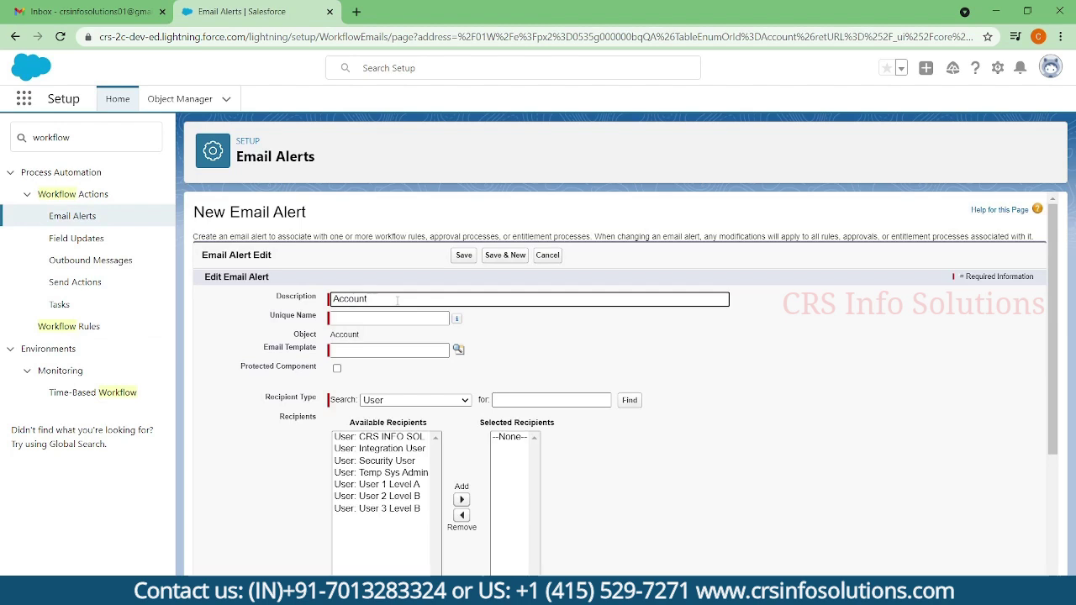
text( Created)
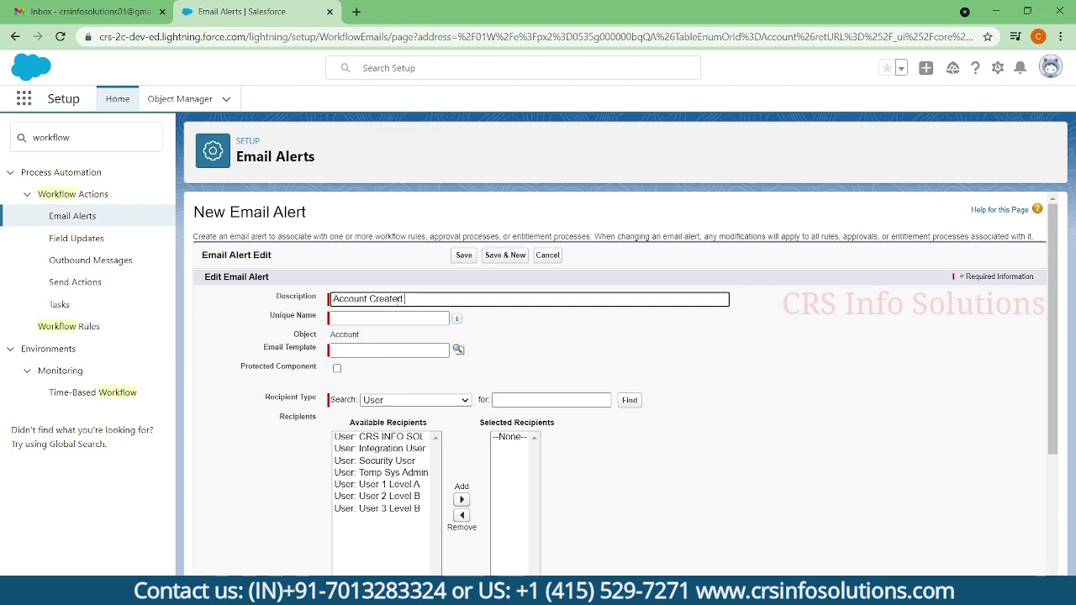
key(BackSpace)
key(BackSpace)
key(BackSpace)
key(BackSpace)
key(BackSpace)
key(BackSpace)
key(BackSpace)
text(Reminde)
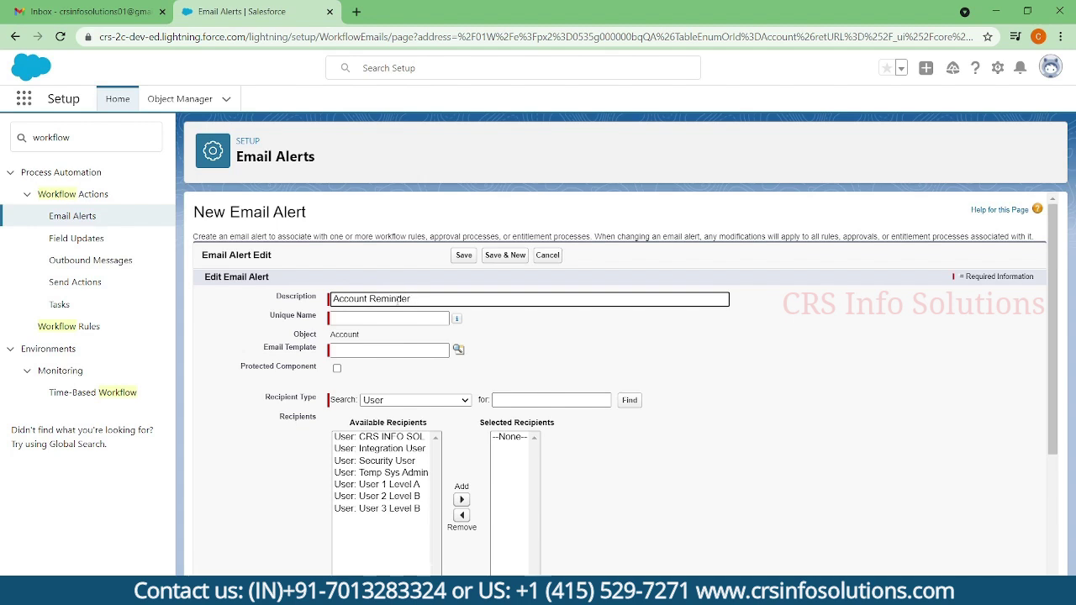
text(r : 48 Hourse)
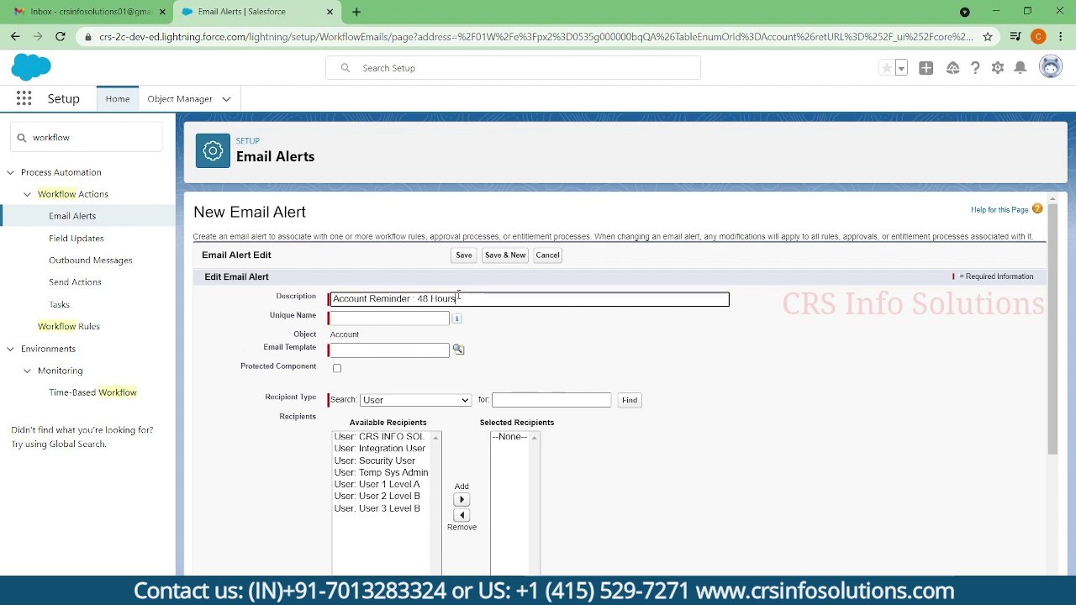
key(Tab)
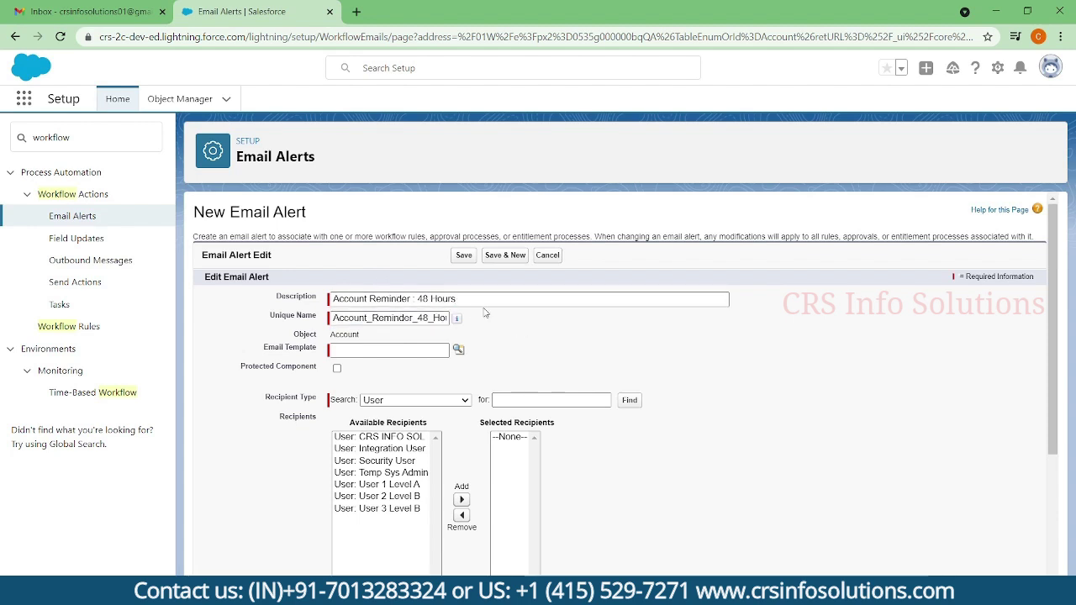
drag(458, 300, 288, 301)
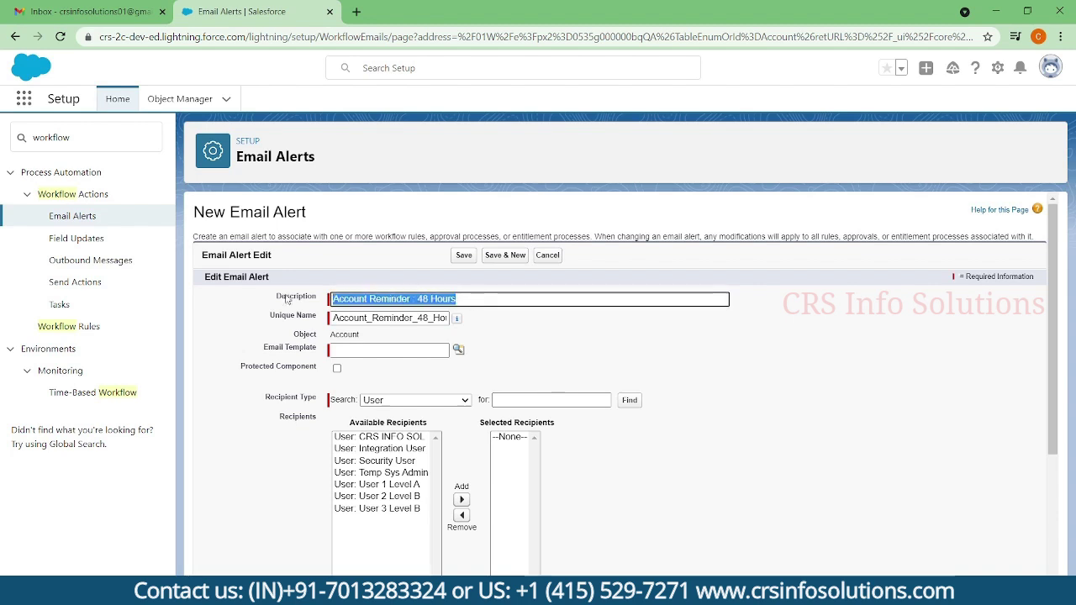
- Select the HTML With LH Test template, add a user as recipient, and save the alert
click(373, 351)
click(402, 374)
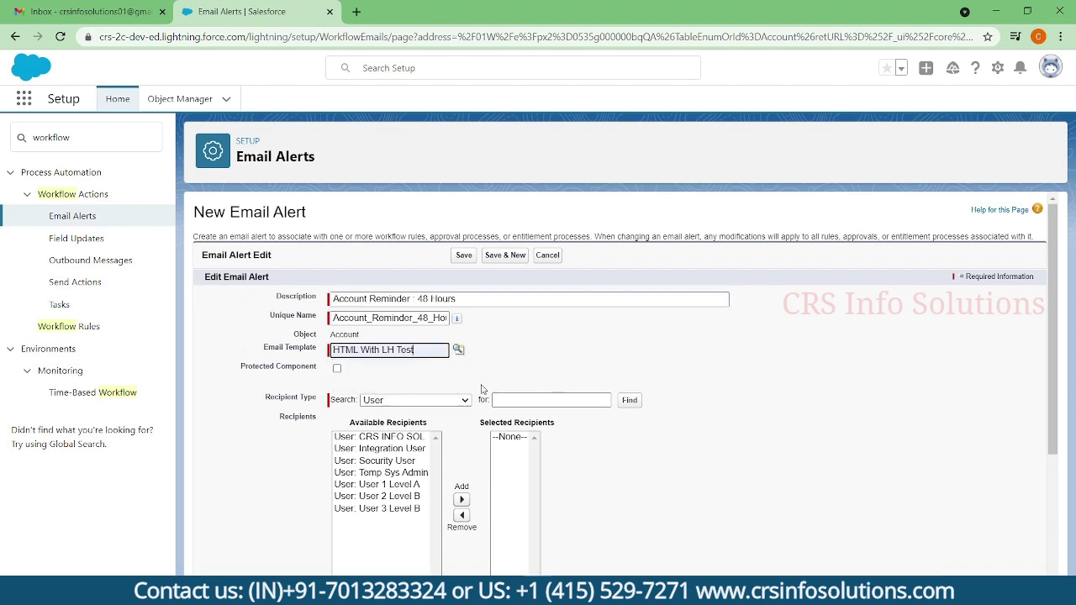
scroll(513, 363, down, 1)
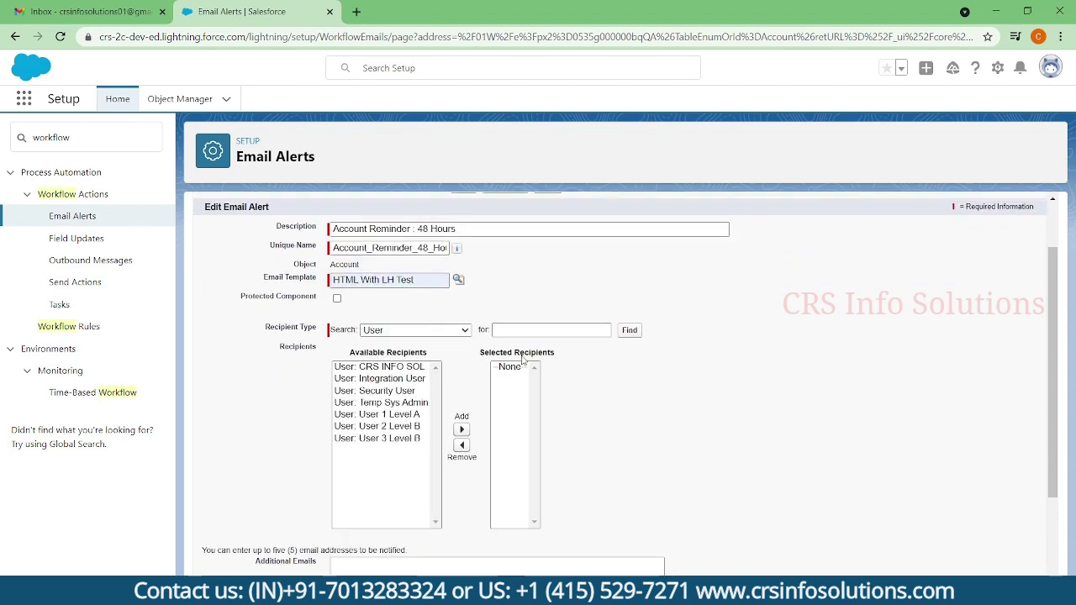
click(400, 368)
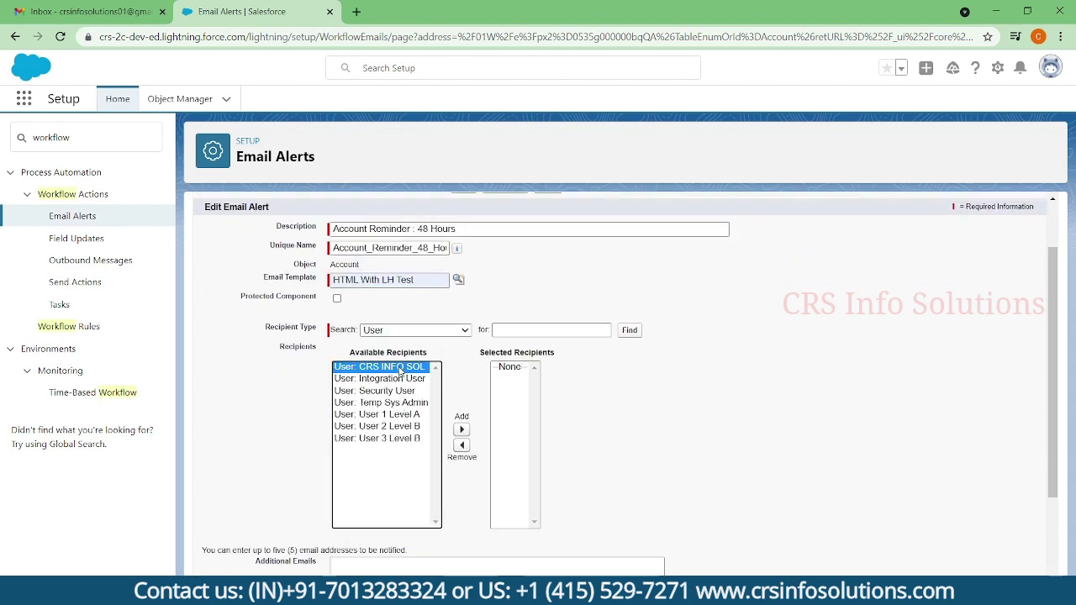
click(461, 430)
scroll(643, 423, down, 2)
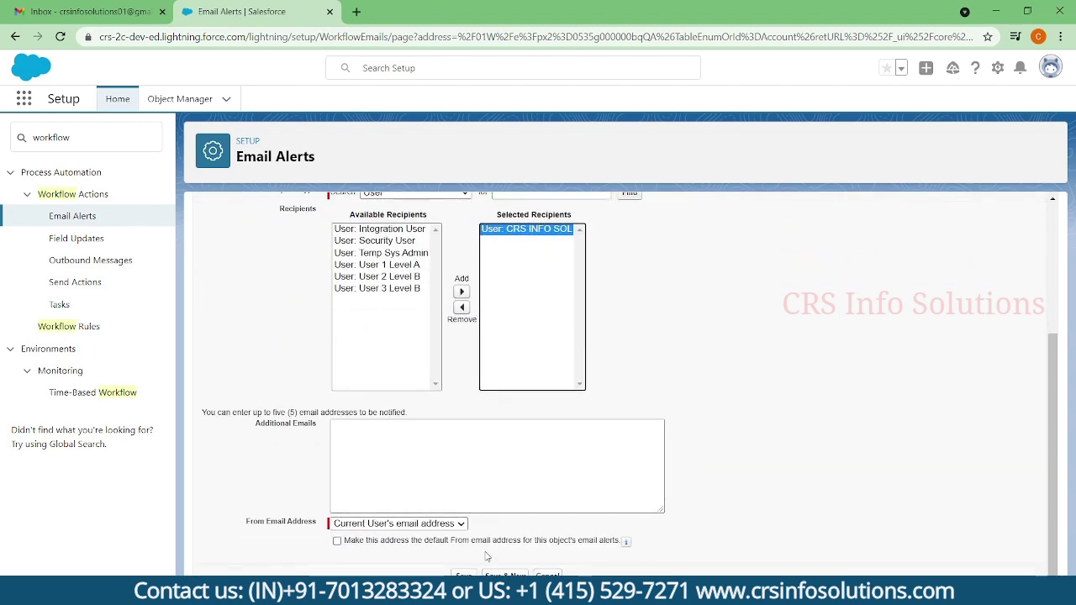
click(463, 575)
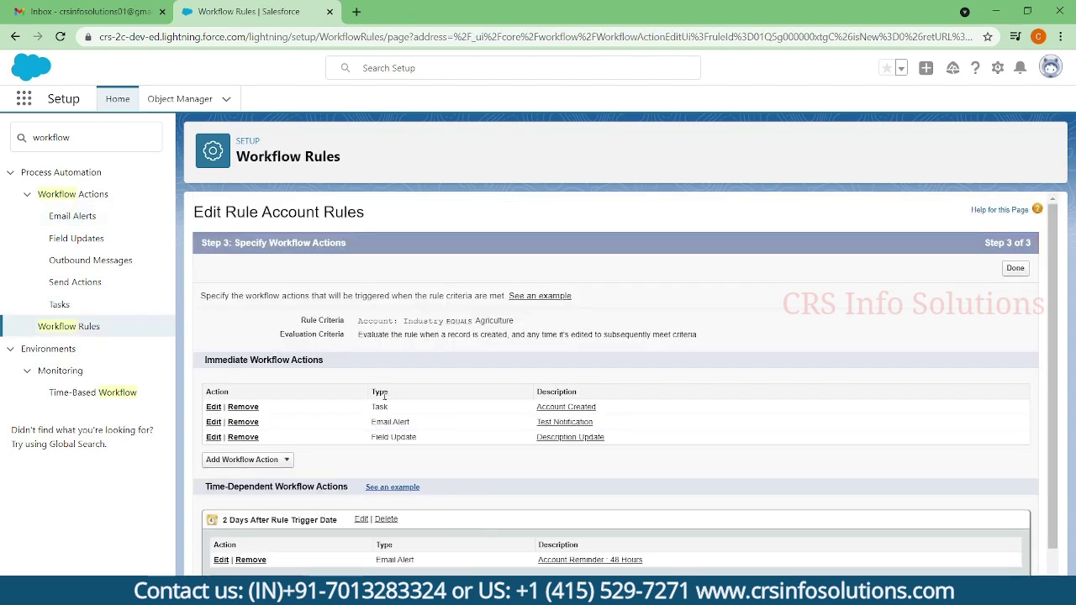
scroll(383, 393, down, 1)
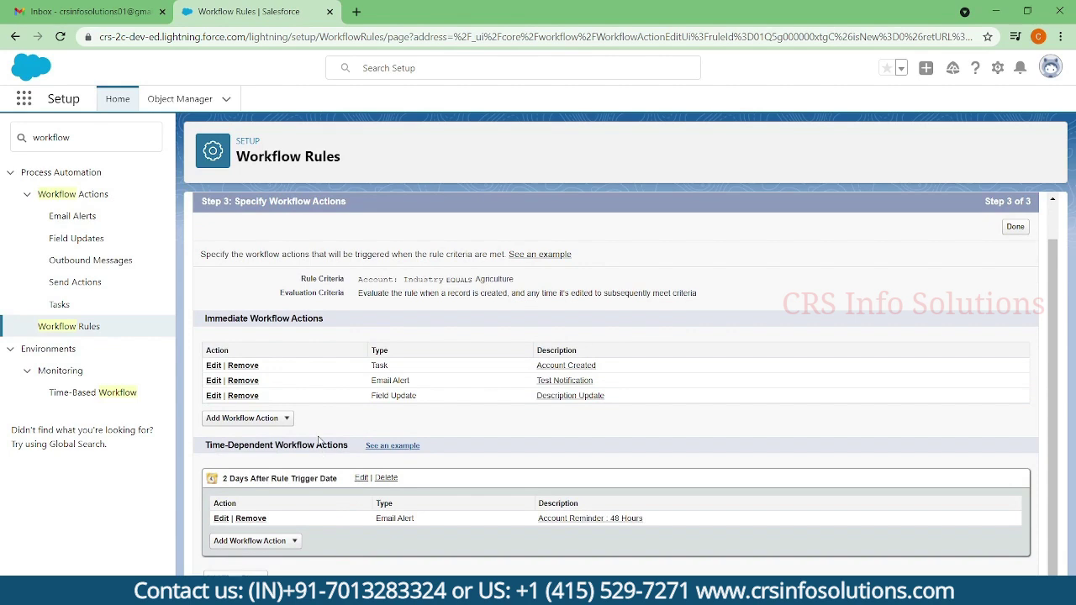
click(286, 418)
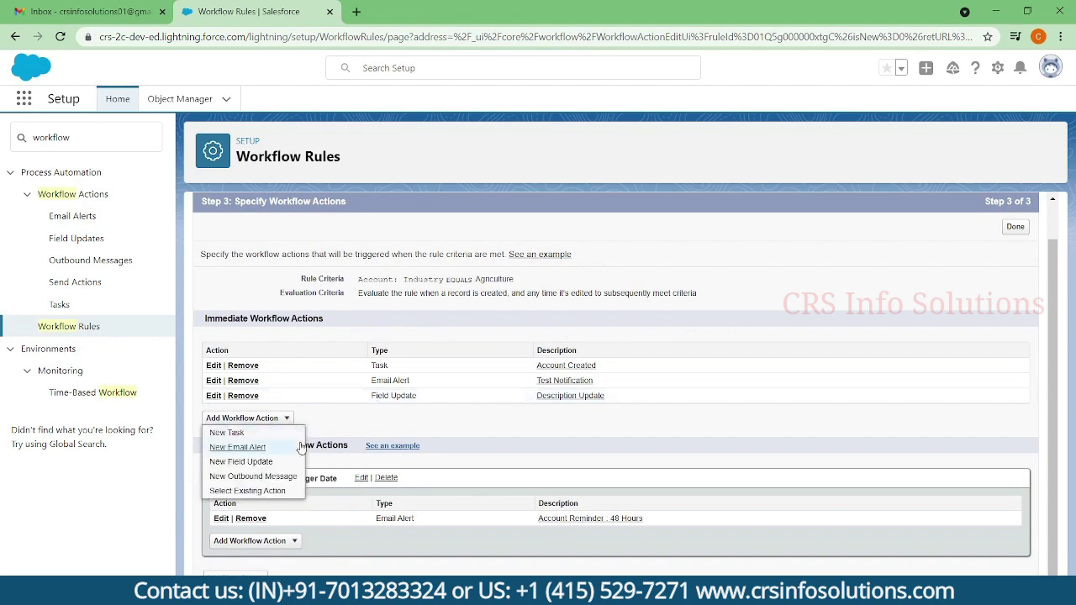
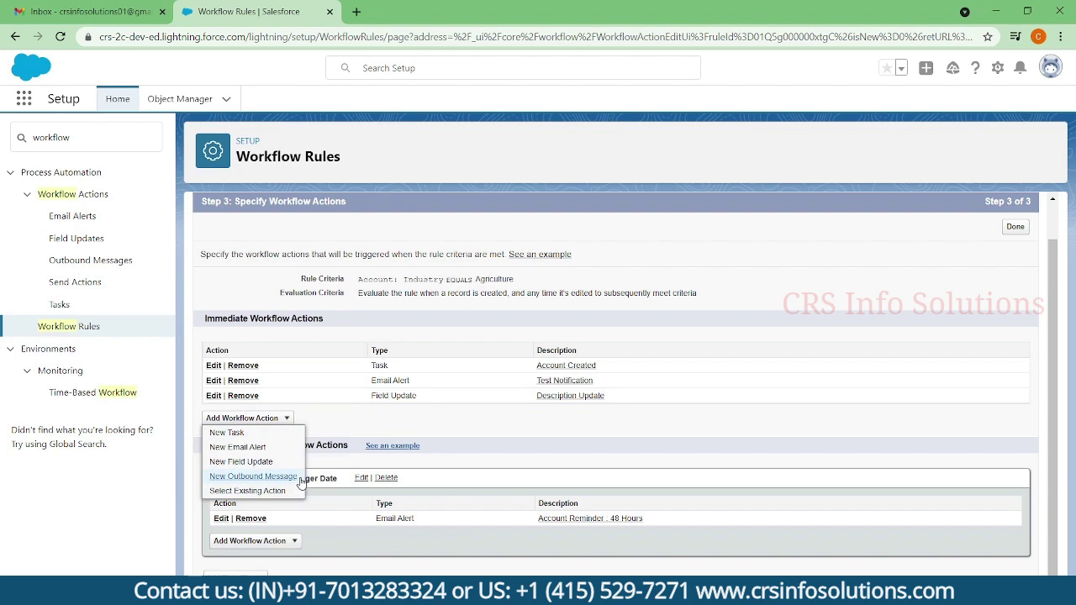
- Complete Step 3 of 3 and return to the Account Rules workflow rule detail page
click(299, 480)
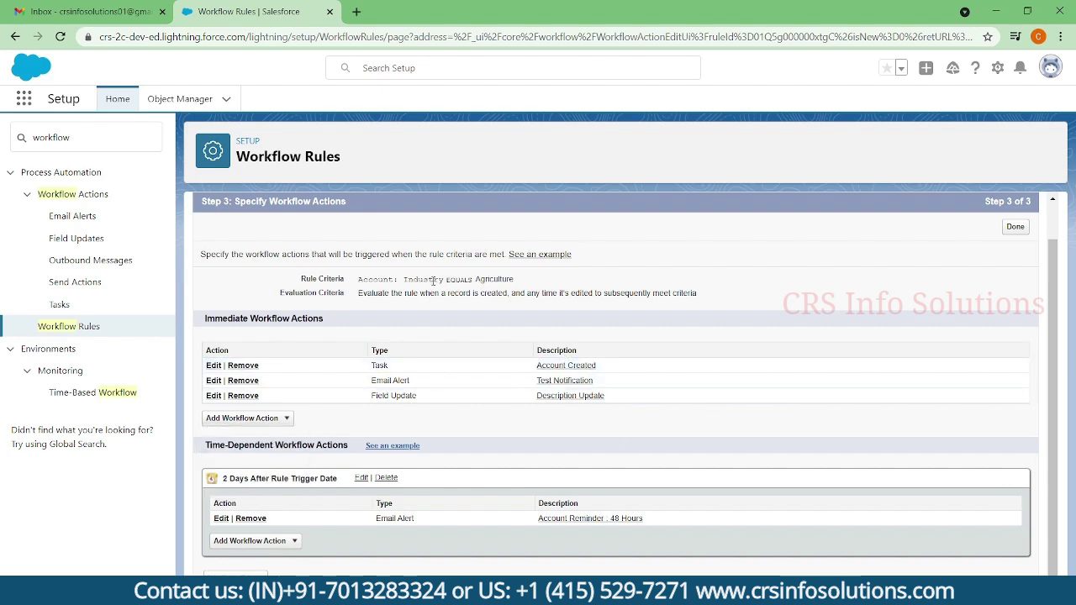
click(1015, 227)
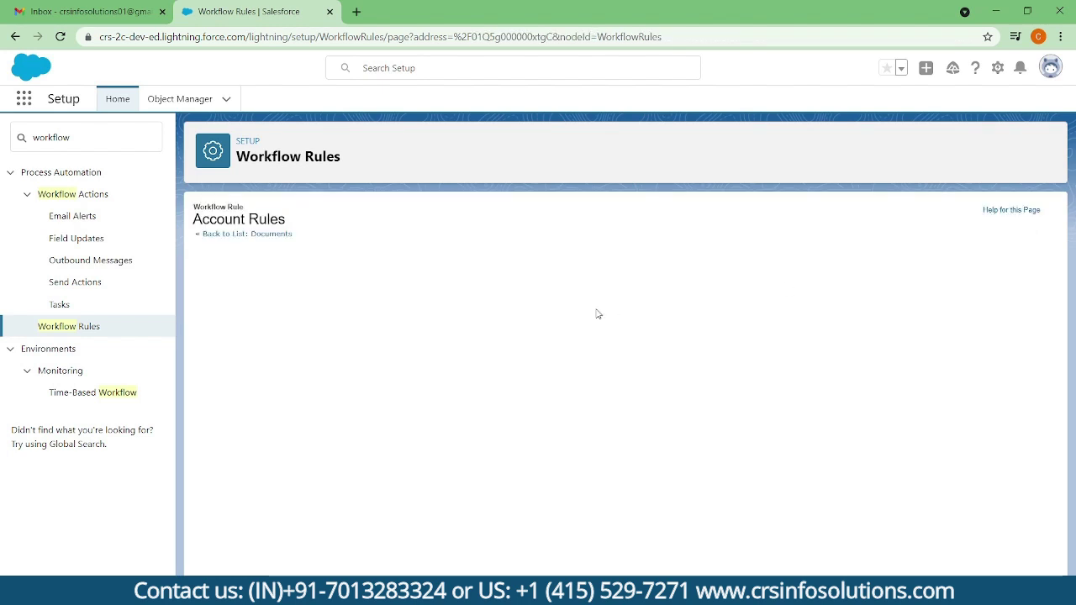
- Activate Account Rules, choosing and saving a Default Workflow User in Process Automation Settings
click(564, 276)
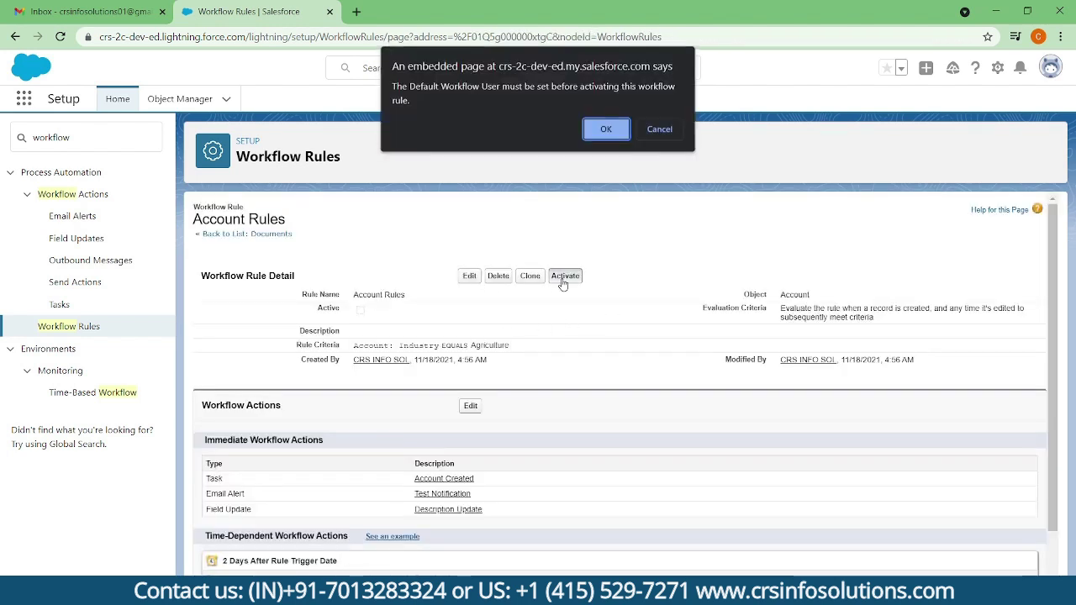
click(604, 131)
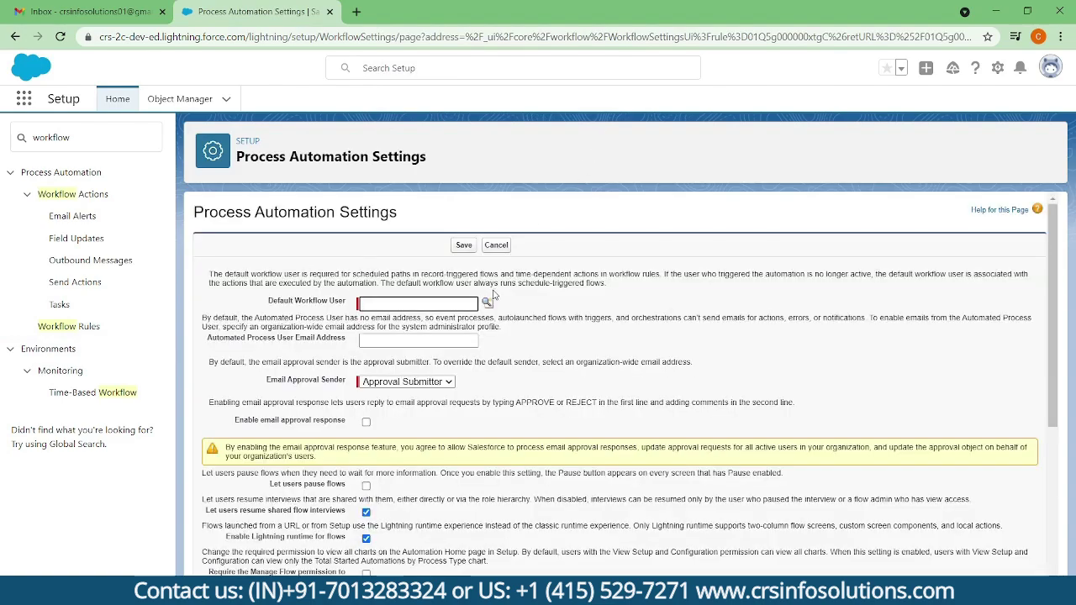
scroll(498, 336, down, 4)
scroll(499, 347, up, 4)
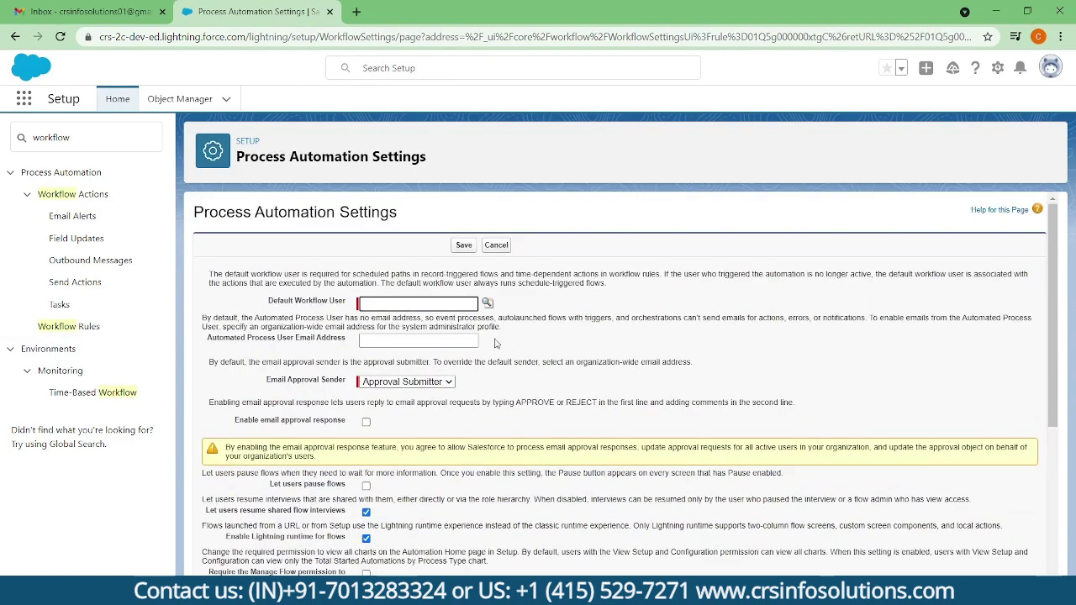
click(487, 303)
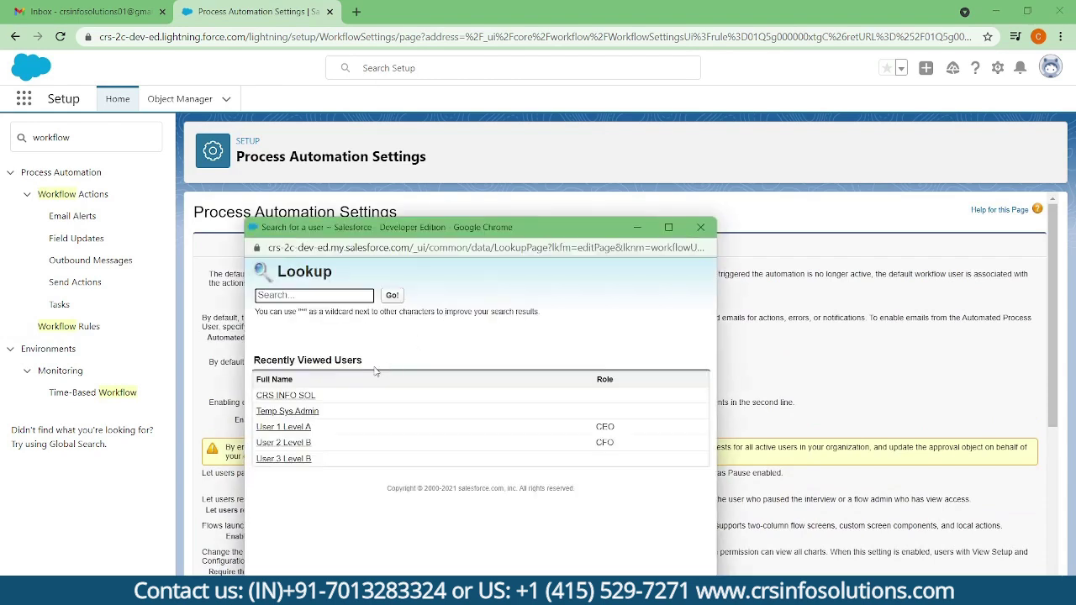
click(305, 396)
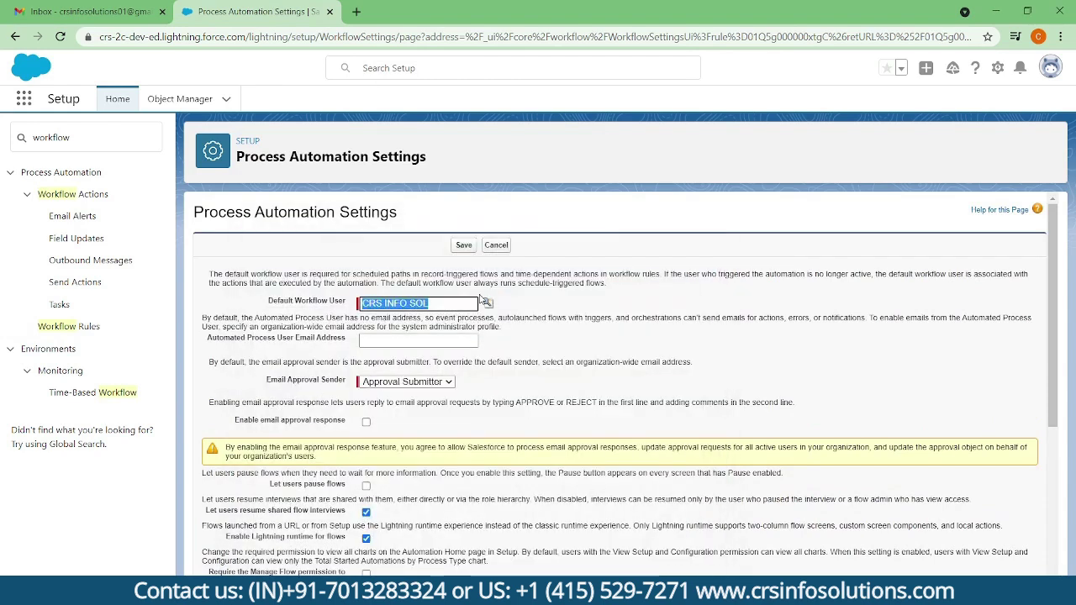
click(465, 245)
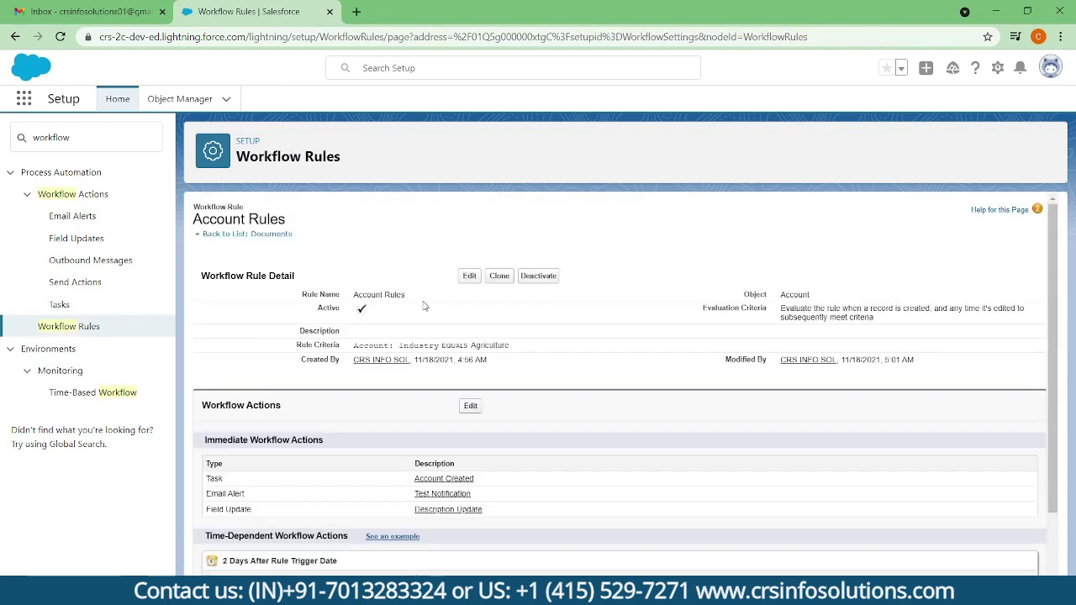
scroll(448, 415, down, 2)
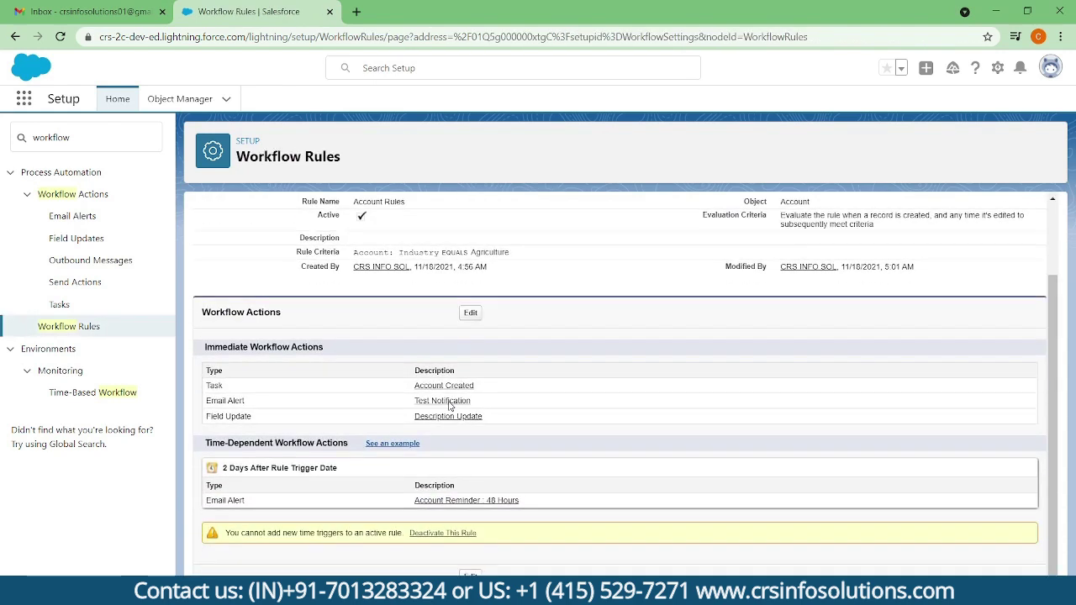
scroll(446, 404, up, 2)
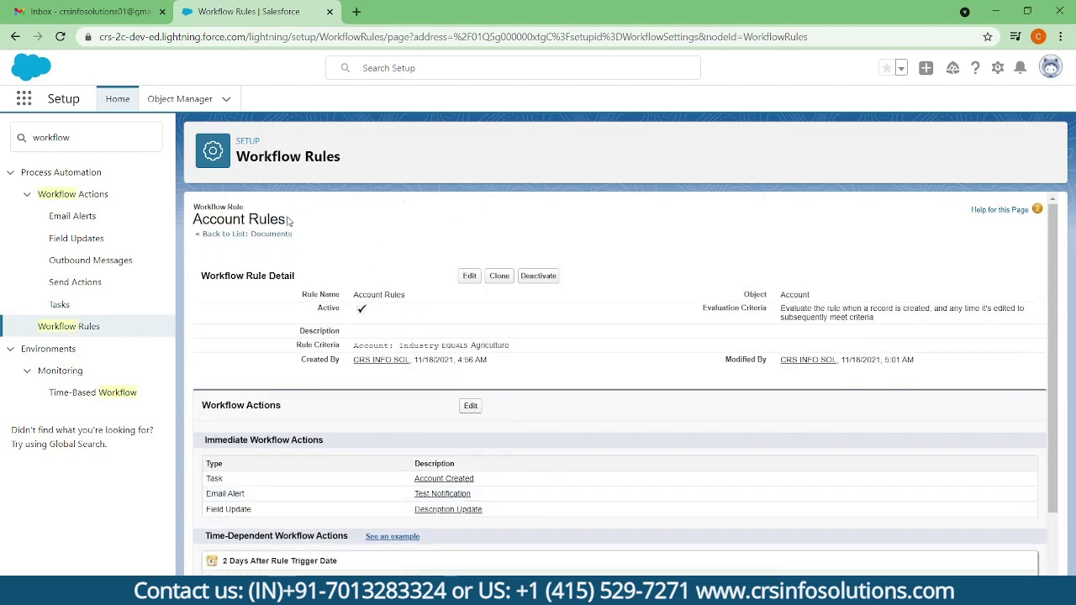
- Open Accounts from an App Launcher search for 'account' in a new tab and start a New Account
click(24, 98)
text(account)
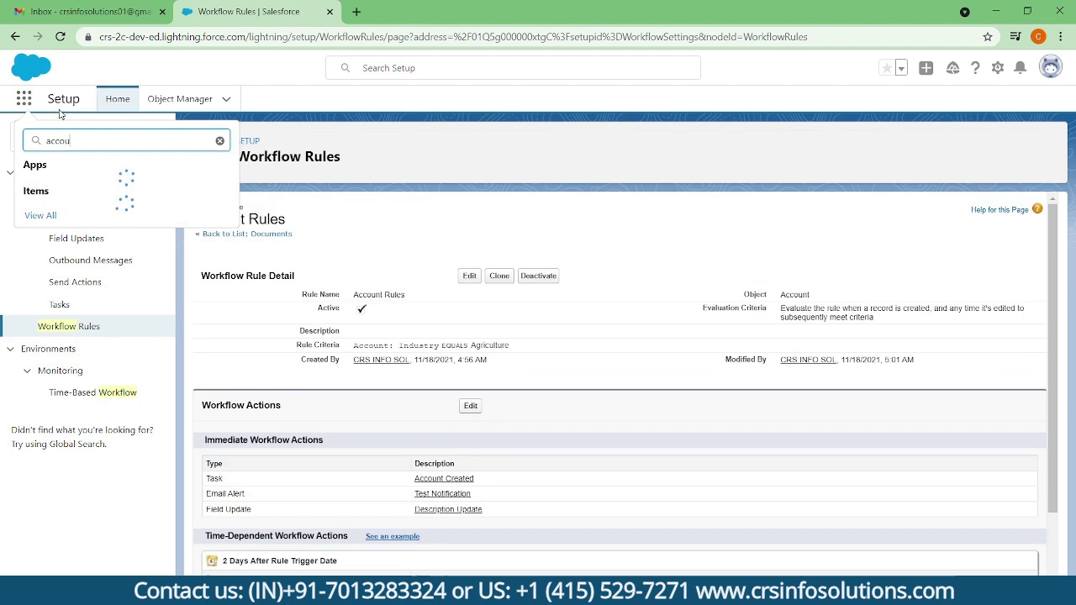
right_click(52, 228)
click(80, 245)
click(402, 12)
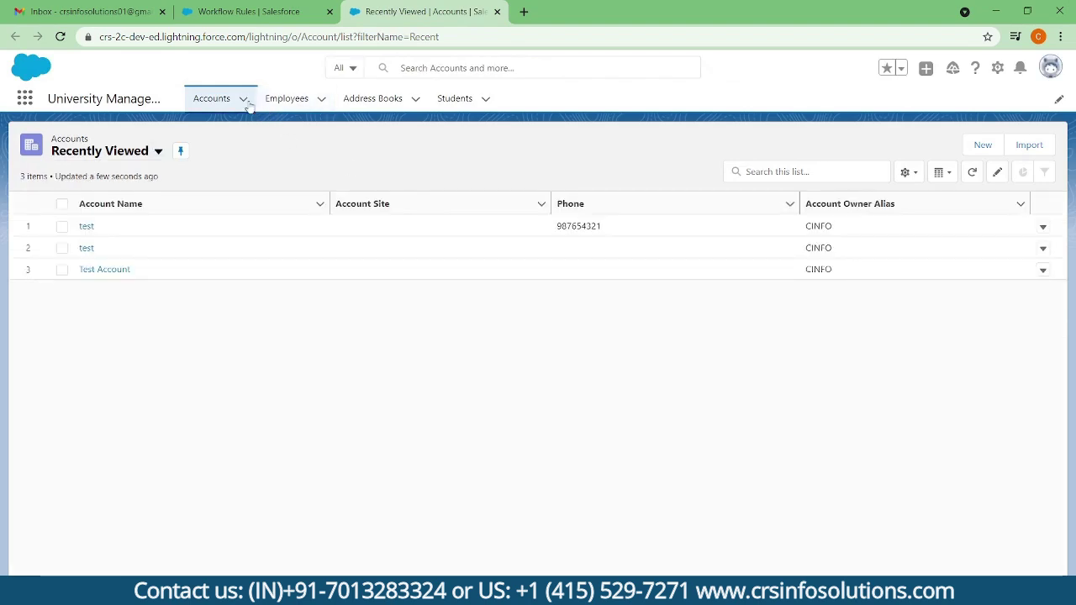
click(242, 98)
click(247, 133)
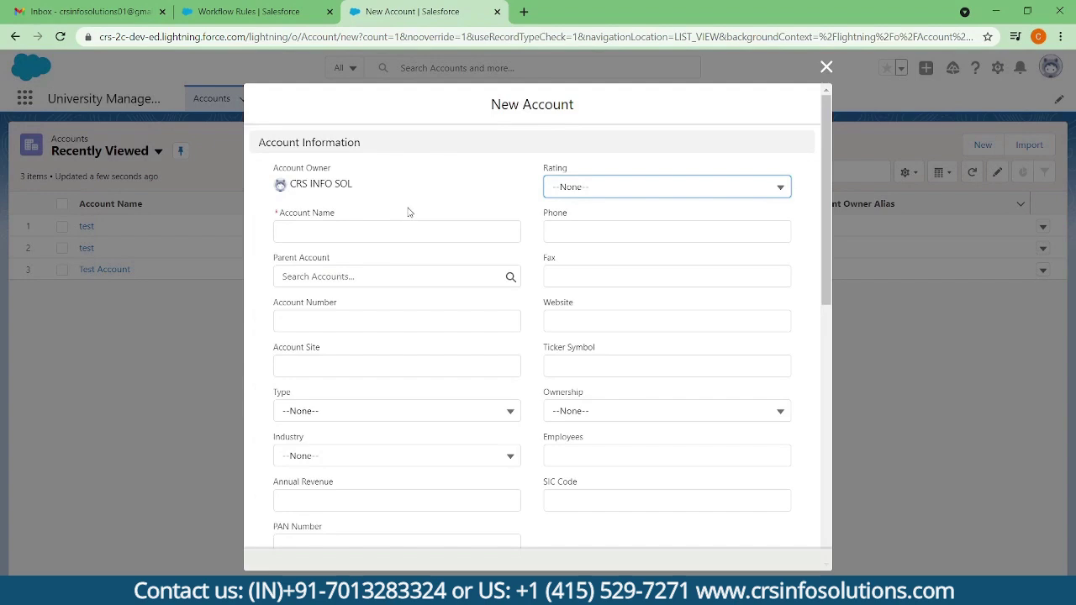
- Enter the account name Workflow Test and set the Rating to Hot
click(410, 232)
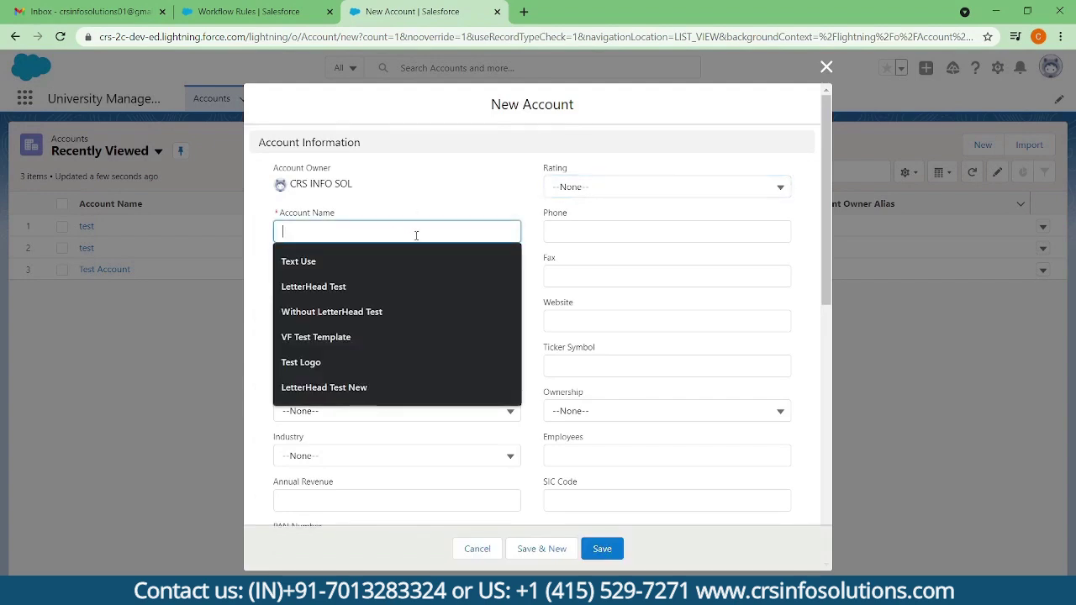
text(Workflow Test)
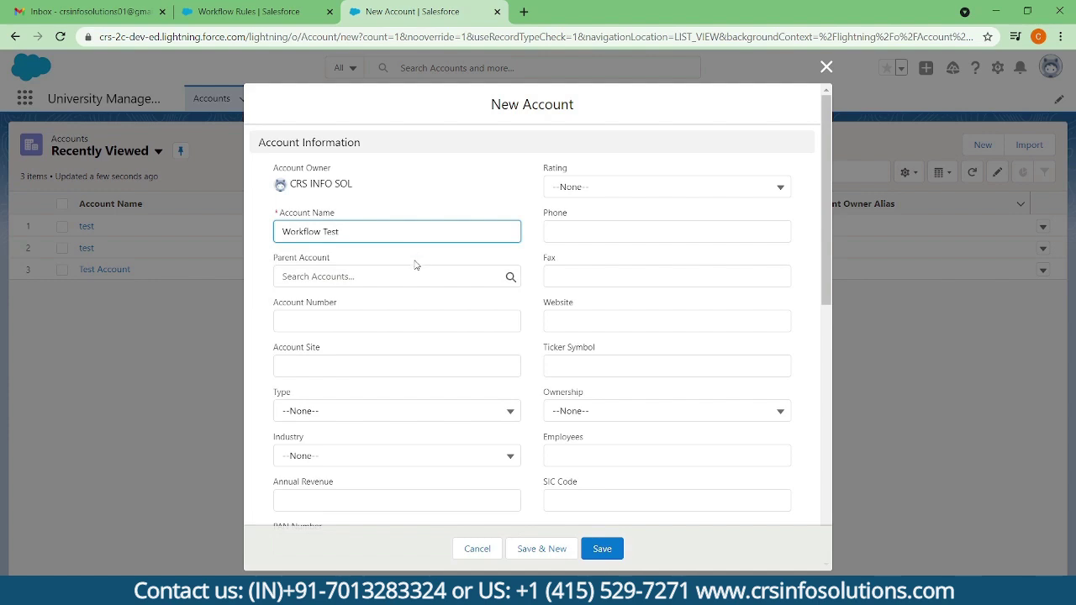
scroll(414, 263, down, 2)
scroll(452, 378, up, 2)
click(603, 548)
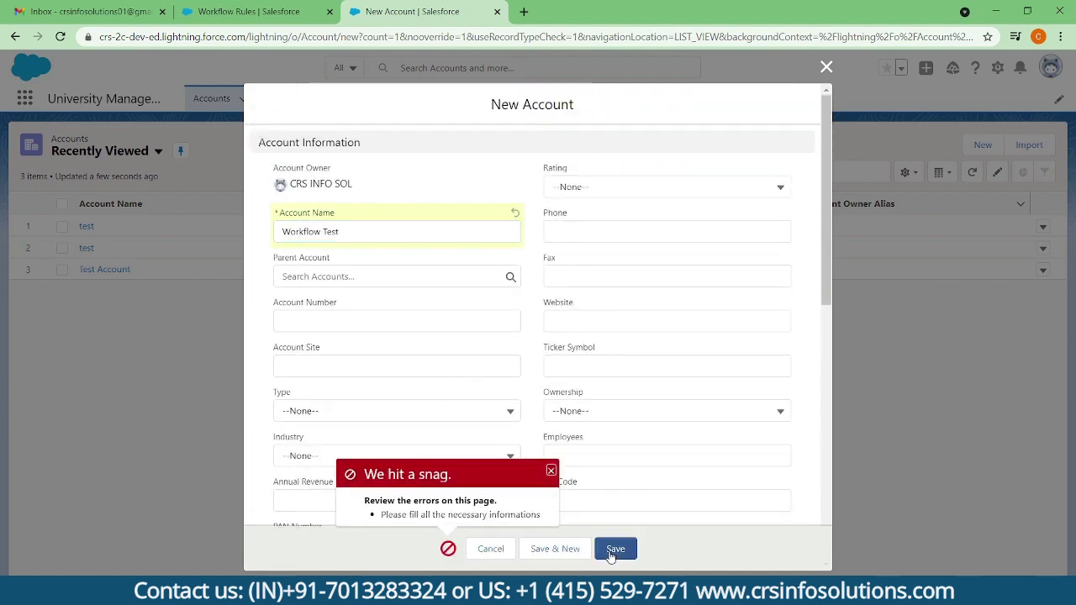
click(595, 187)
click(591, 239)
- Replace the digits of the account's phone number
click(586, 230)
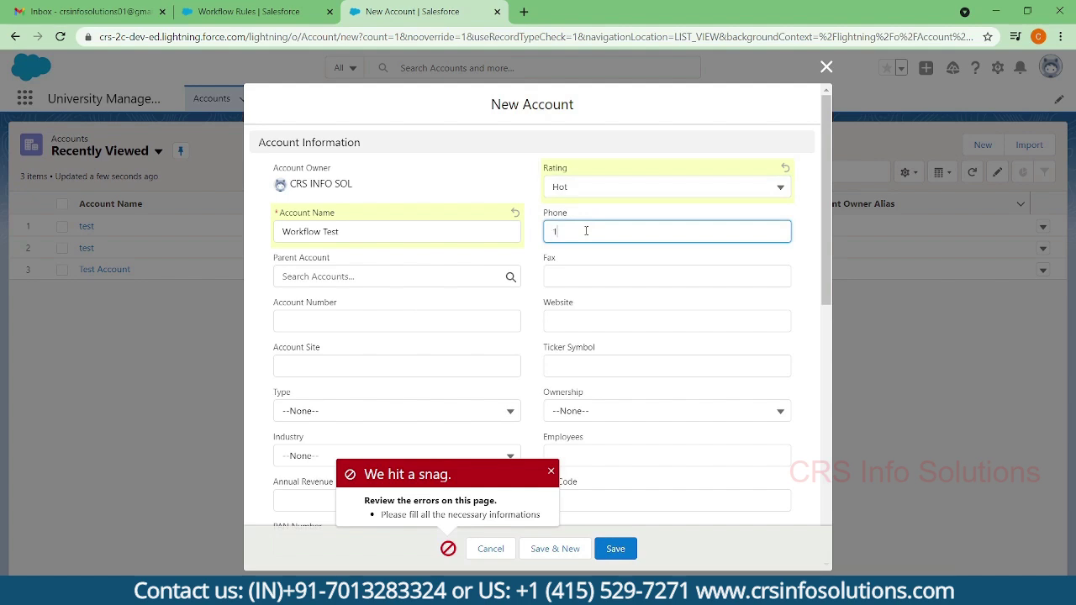
drag(586, 230, 393, 237)
click(575, 319)
scroll(427, 343, down, 3)
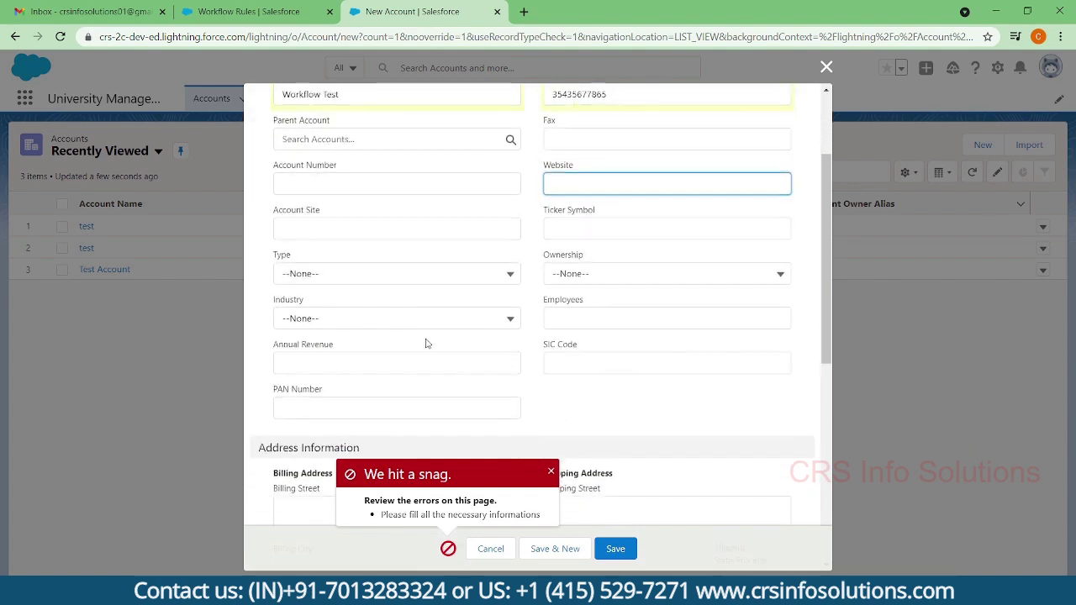
- Enter annual revenue 2,344,235 and the PAN number, then save the account
click(383, 359)
text(2,344,235)
click(340, 404)
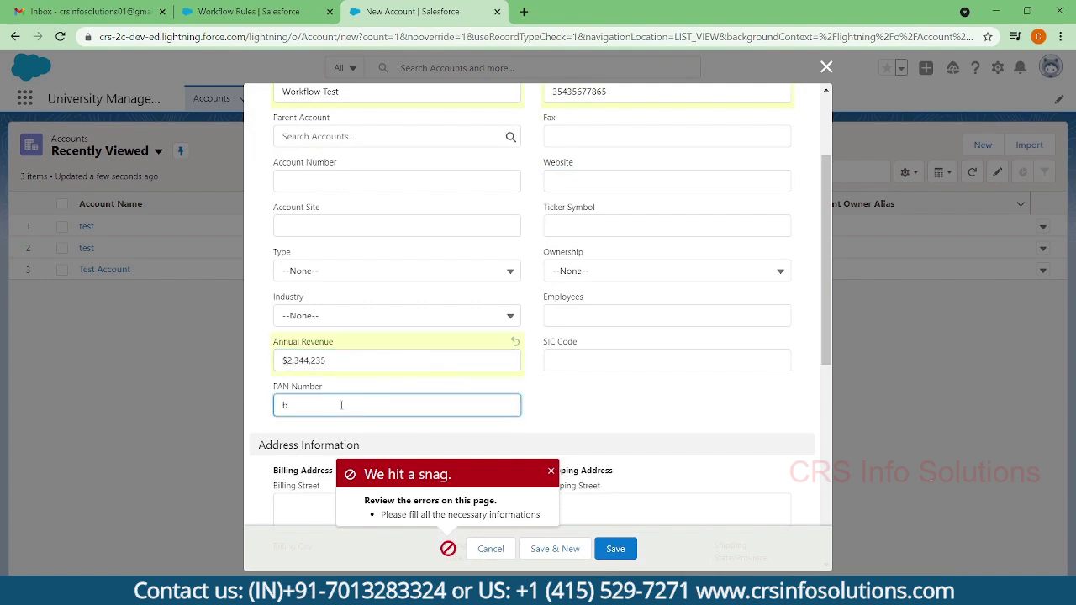
key(BackSpace)
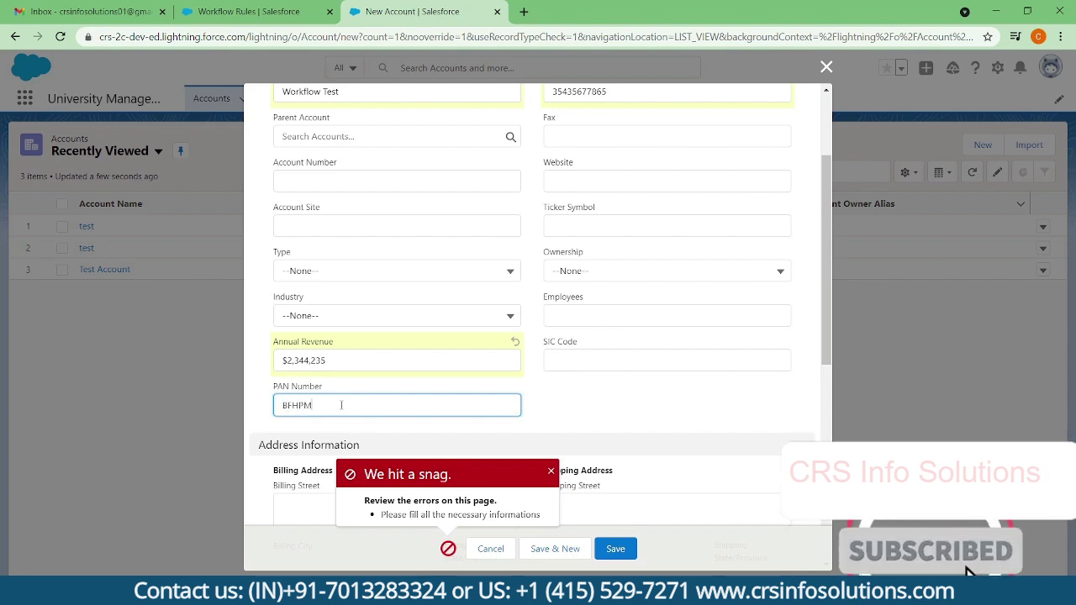
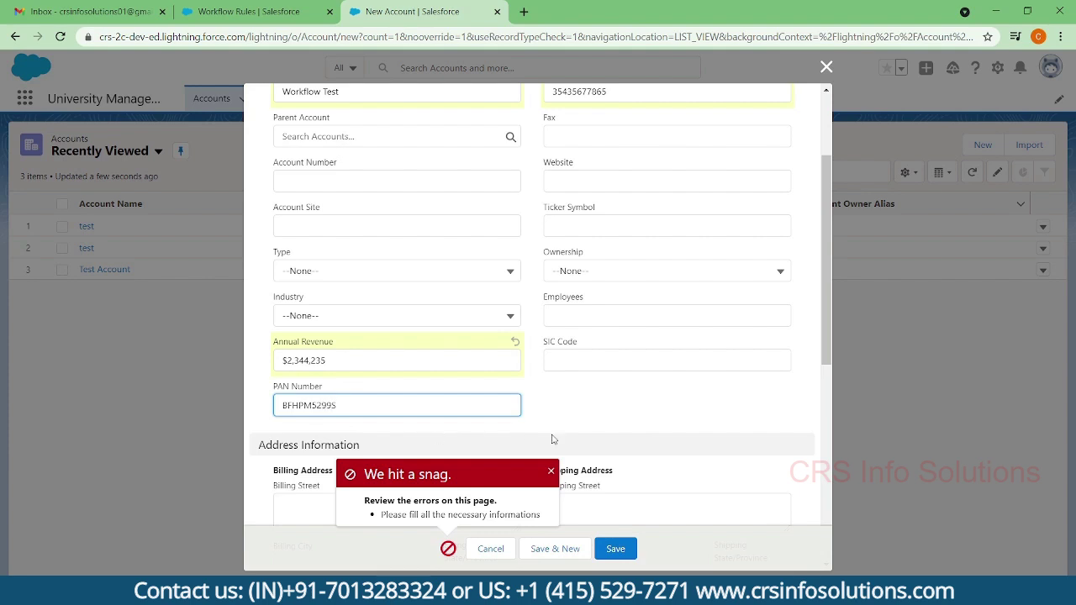
scroll(518, 432, down, 3)
click(612, 548)
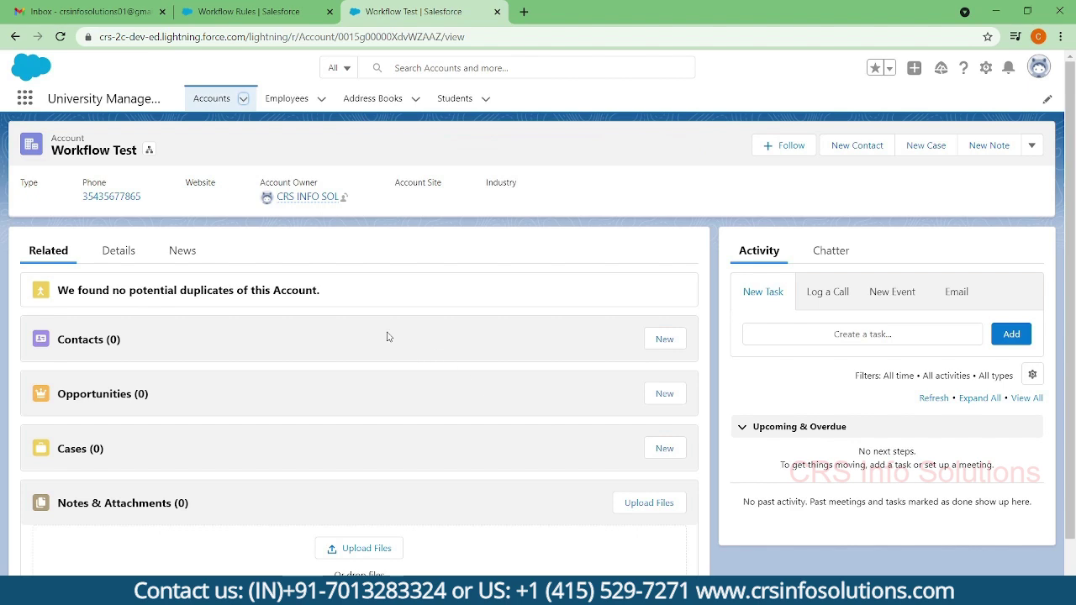
- Reload the Workflow Test record and scroll through its Details, where Industry is still blank
click(60, 36)
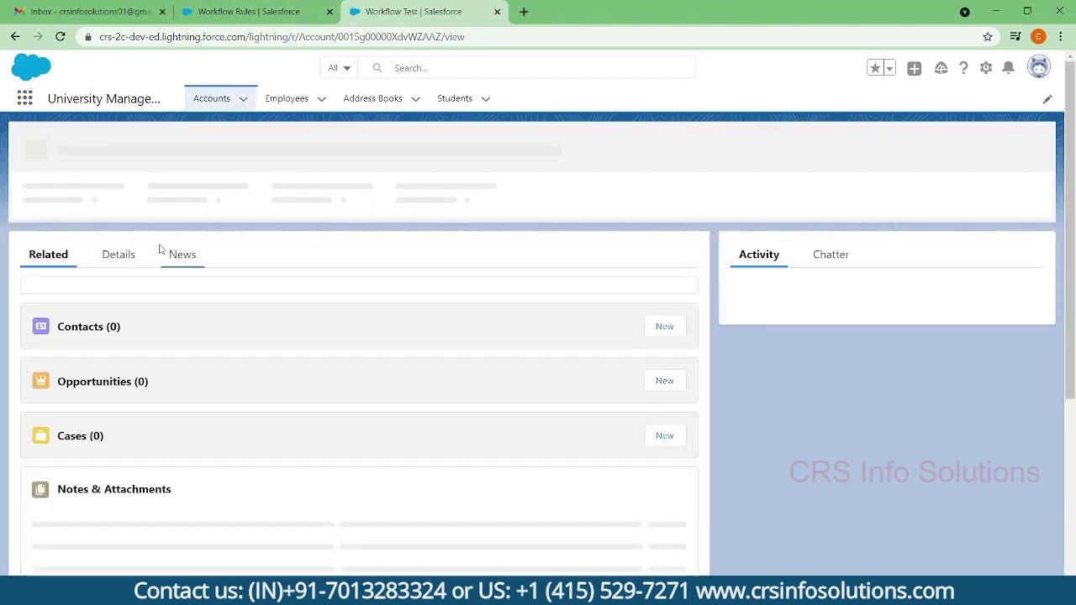
click(118, 249)
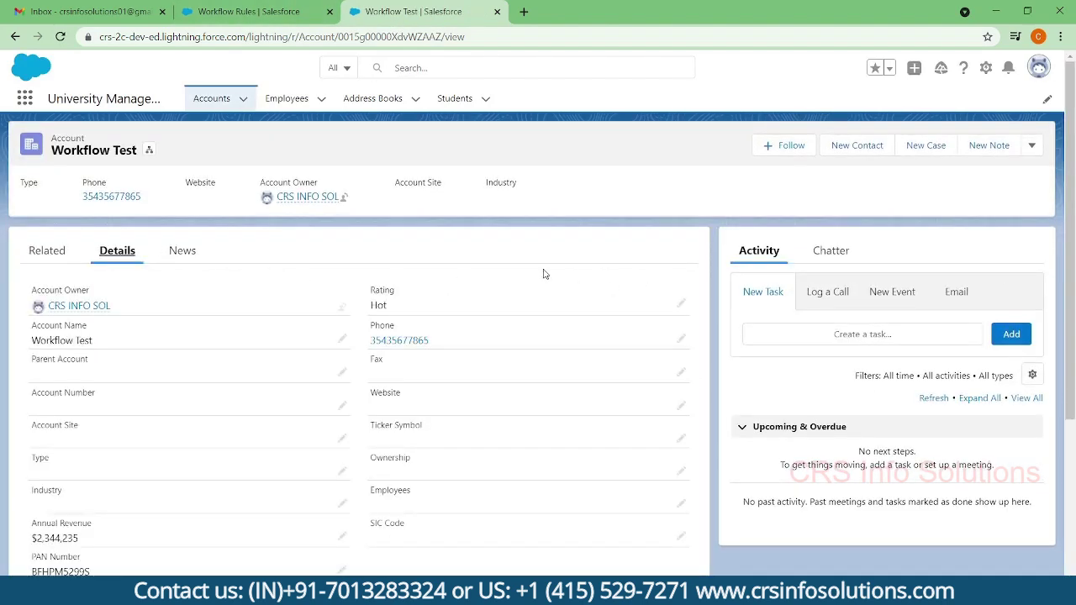
scroll(370, 373, down, 3)
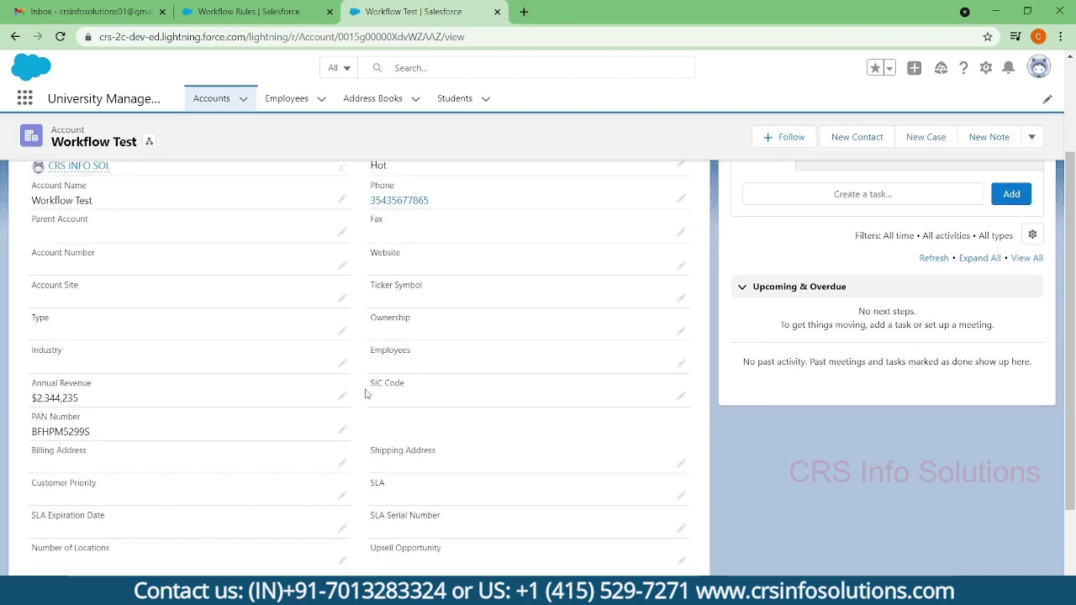
scroll(356, 396, down, 2)
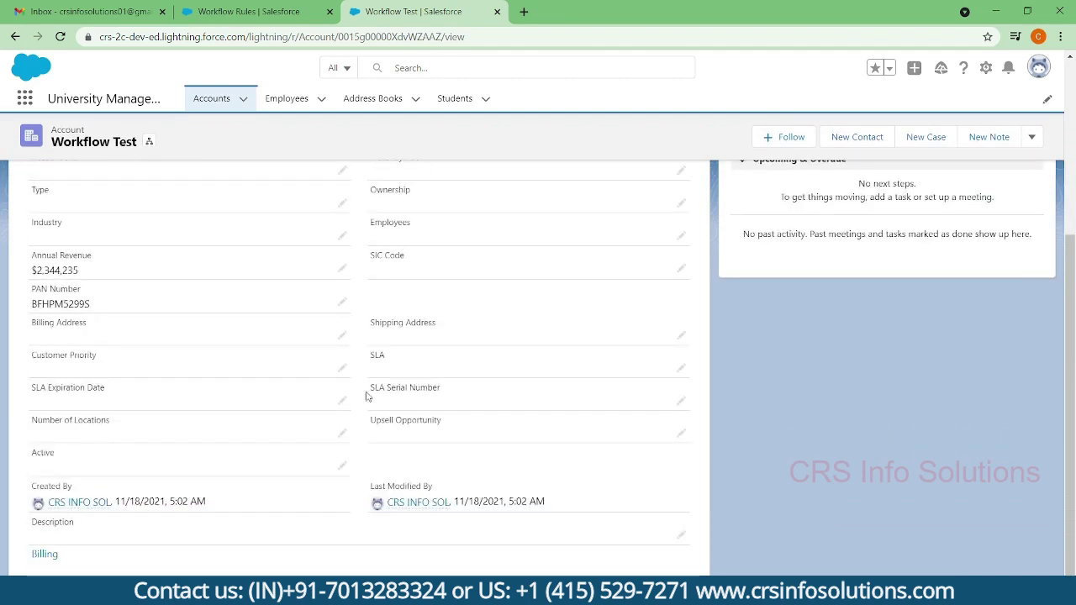
- Set the Workflow Test account's Industry to Agriculture and save
scroll(336, 369, up, 1)
double_click(306, 310)
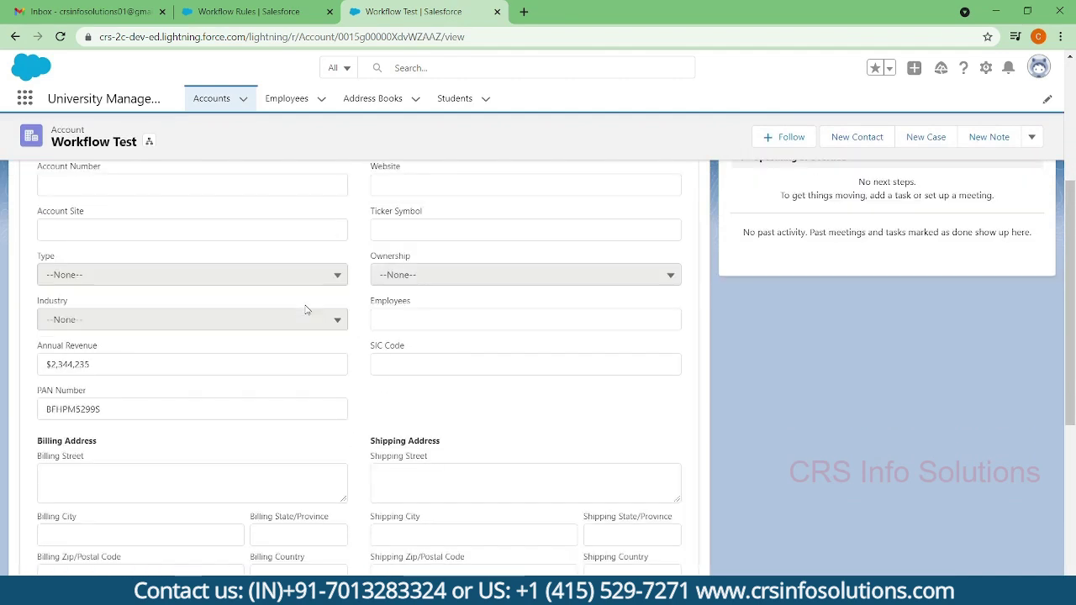
click(247, 320)
click(237, 369)
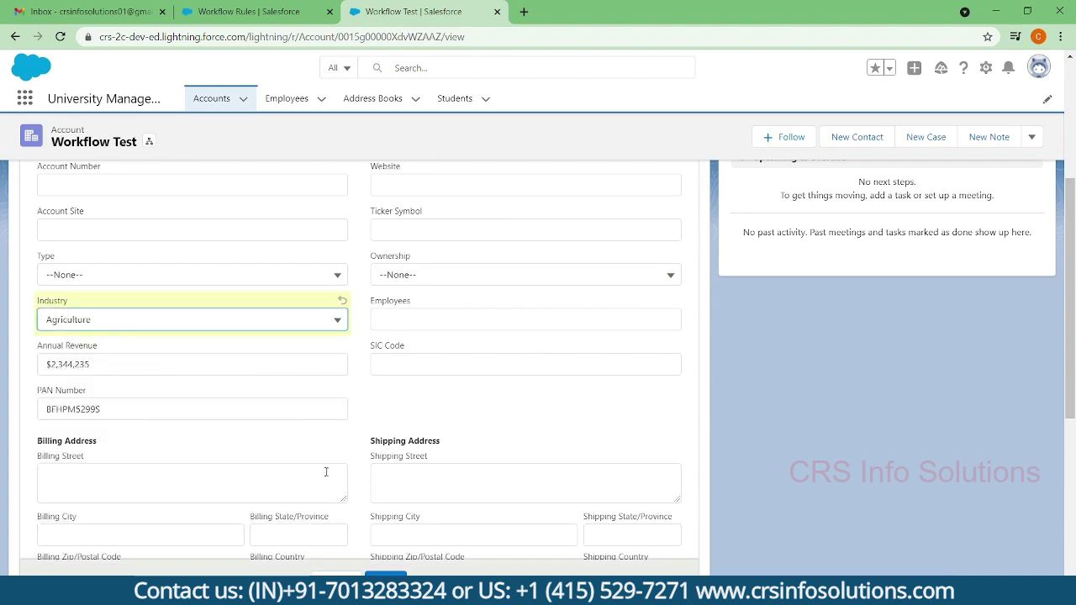
click(386, 580)
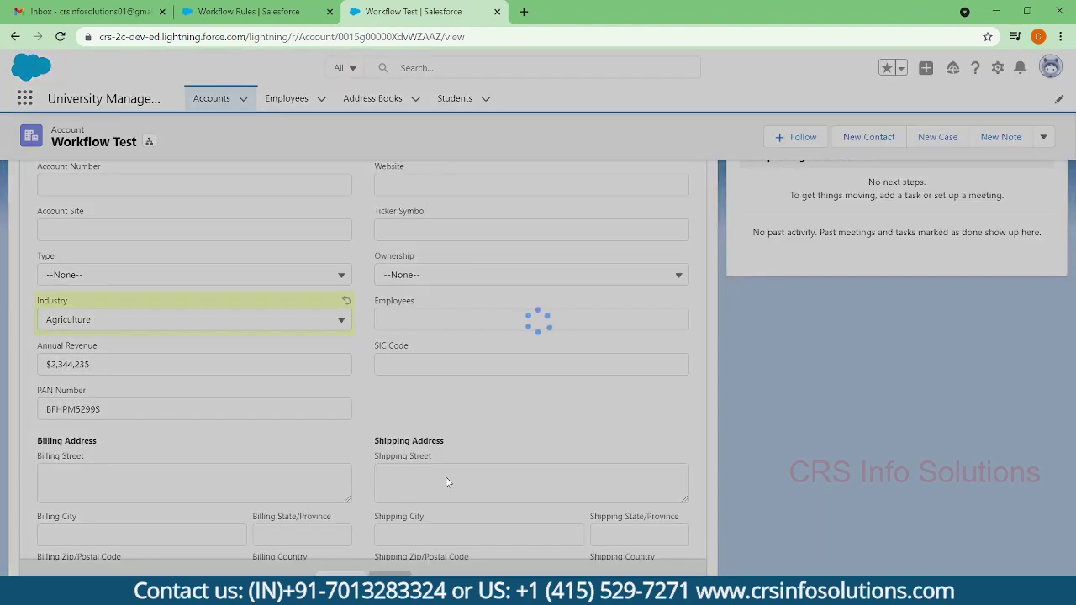
- Inspect the new Account Created task and the updated Description on the record
scroll(546, 390, up, 3)
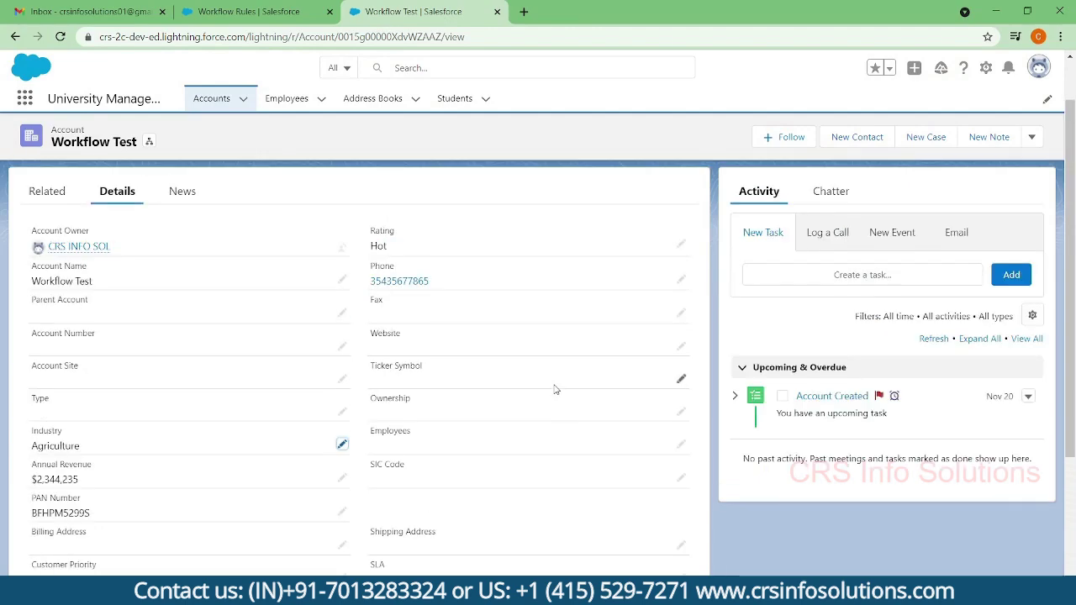
drag(906, 478, 748, 446)
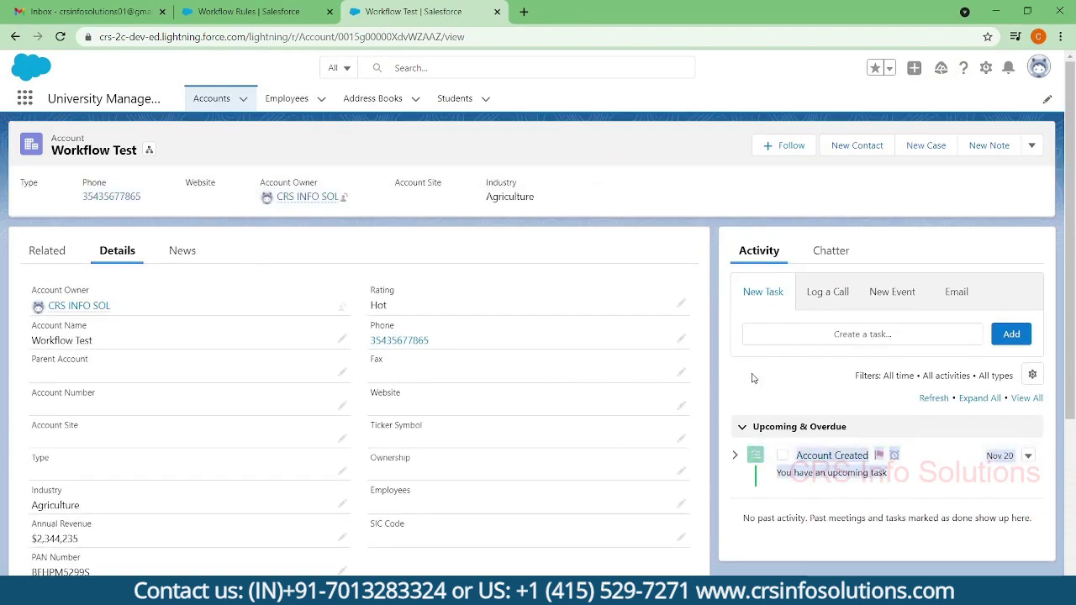
click(770, 469)
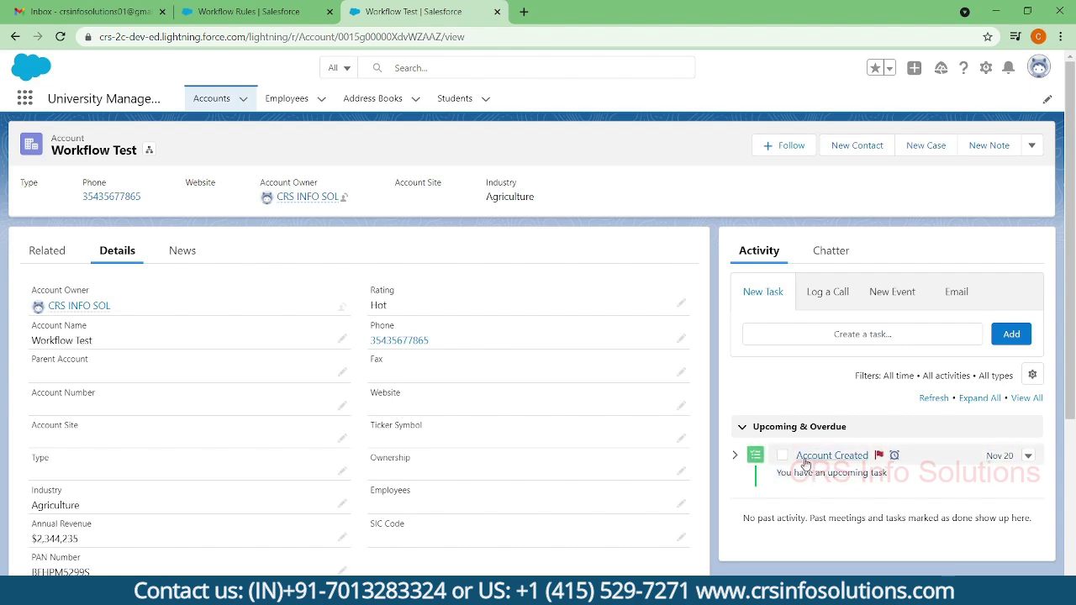
drag(793, 466, 880, 465)
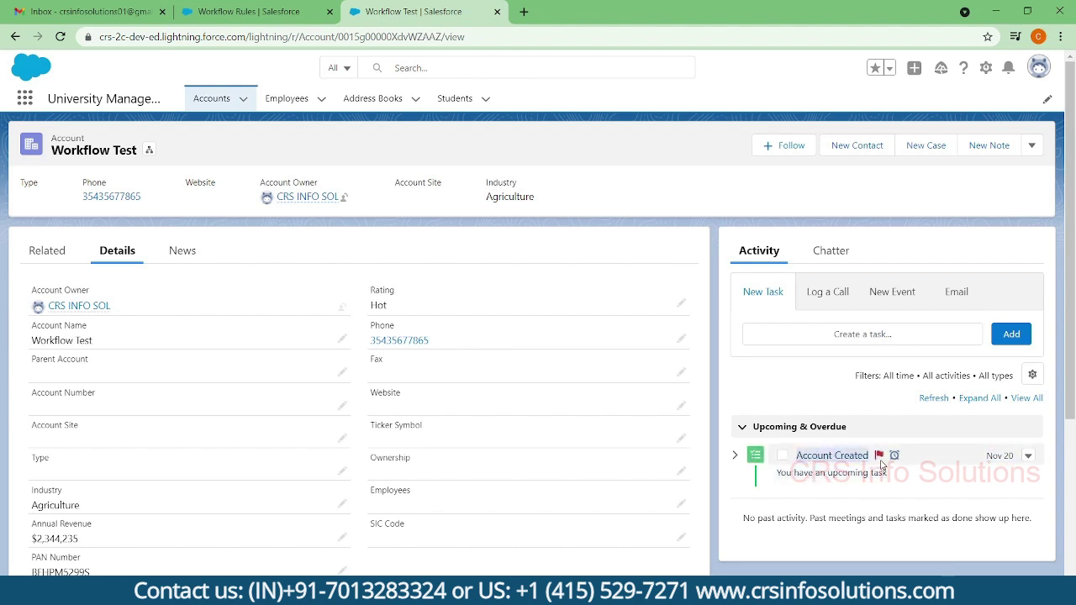
click(918, 492)
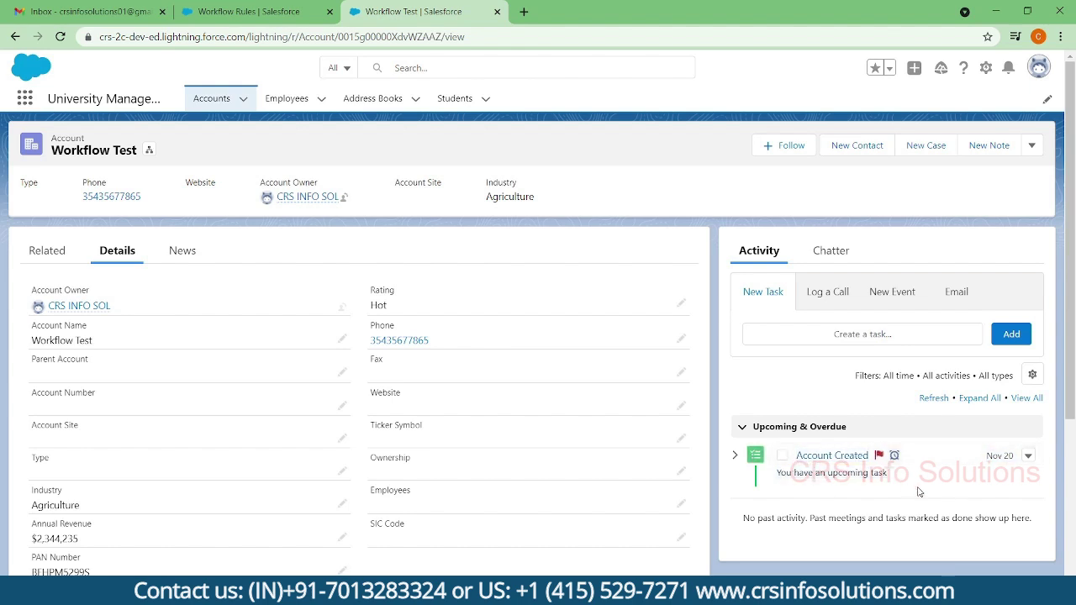
click(1026, 456)
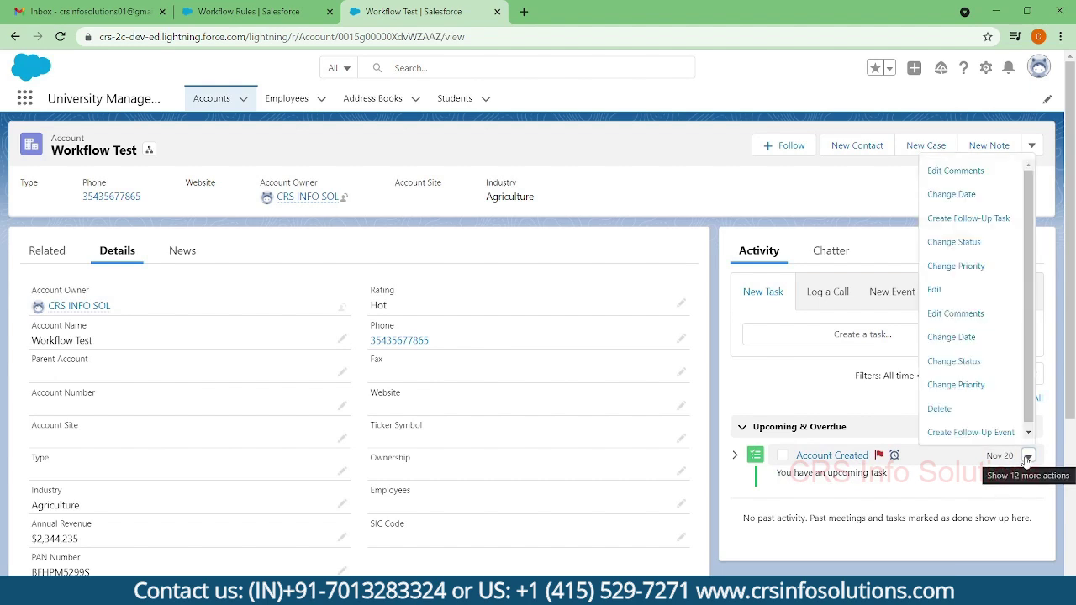
click(1026, 458)
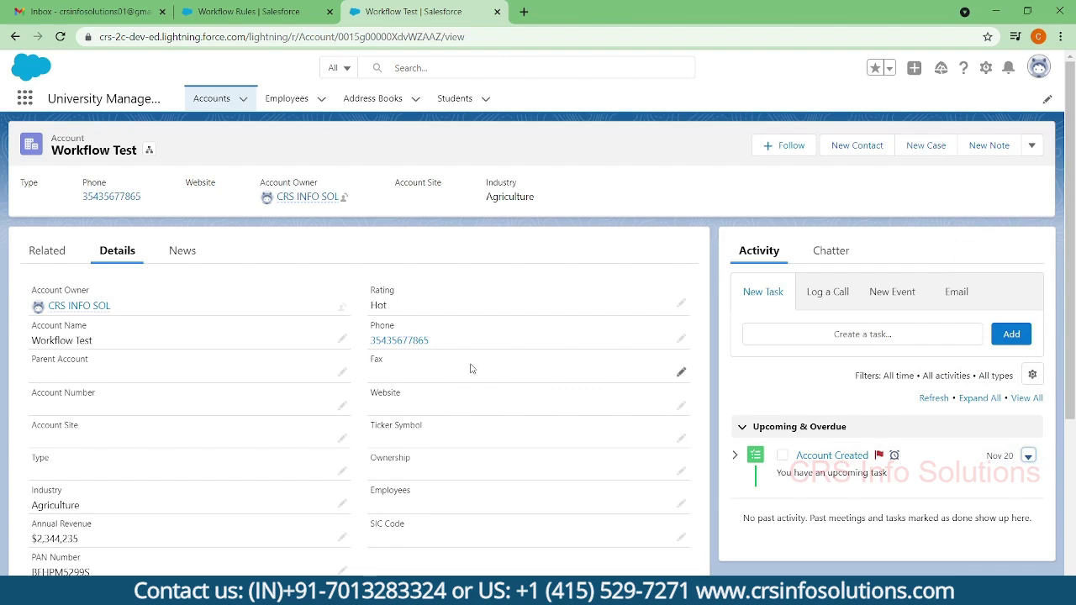
scroll(348, 284, down, 3)
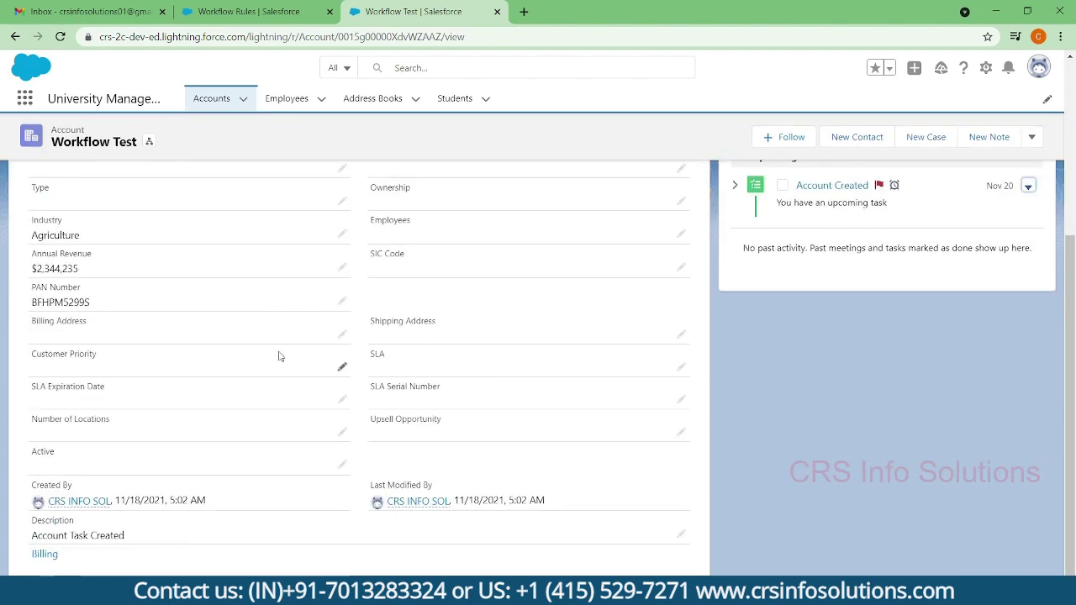
- Refresh Gmail and read the new HTML with LetterHead Email Template alert email
click(103, 15)
click(238, 112)
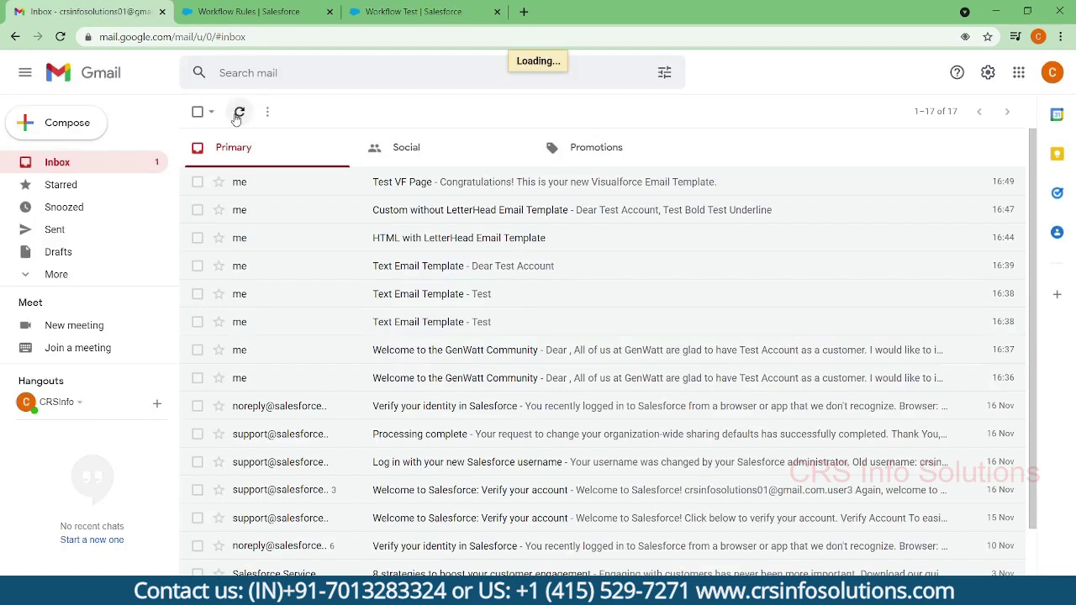
click(438, 186)
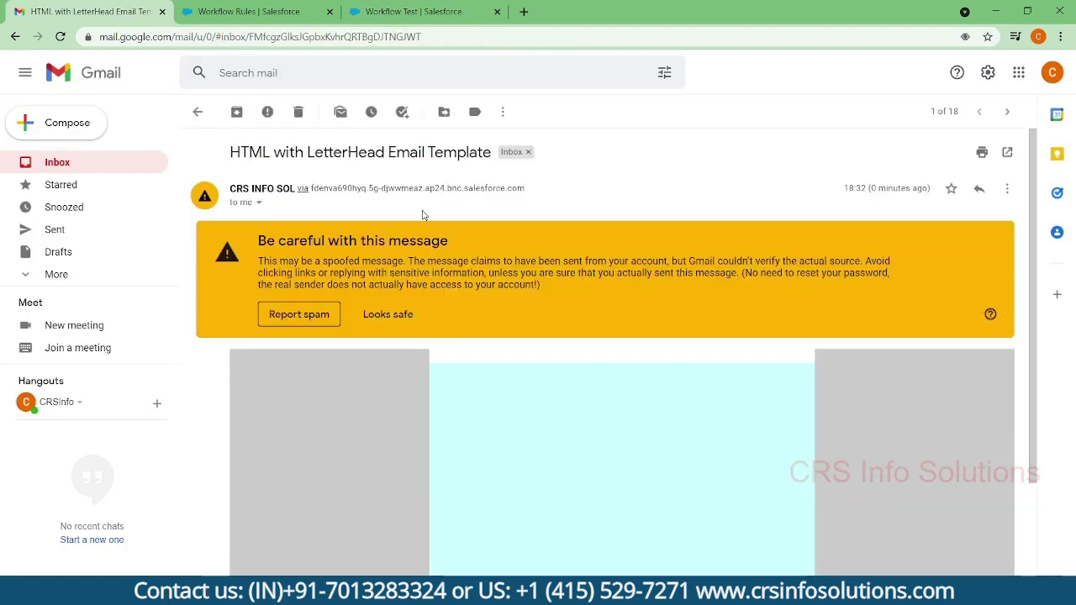
scroll(378, 353, down, 3)
scroll(378, 353, up, 3)
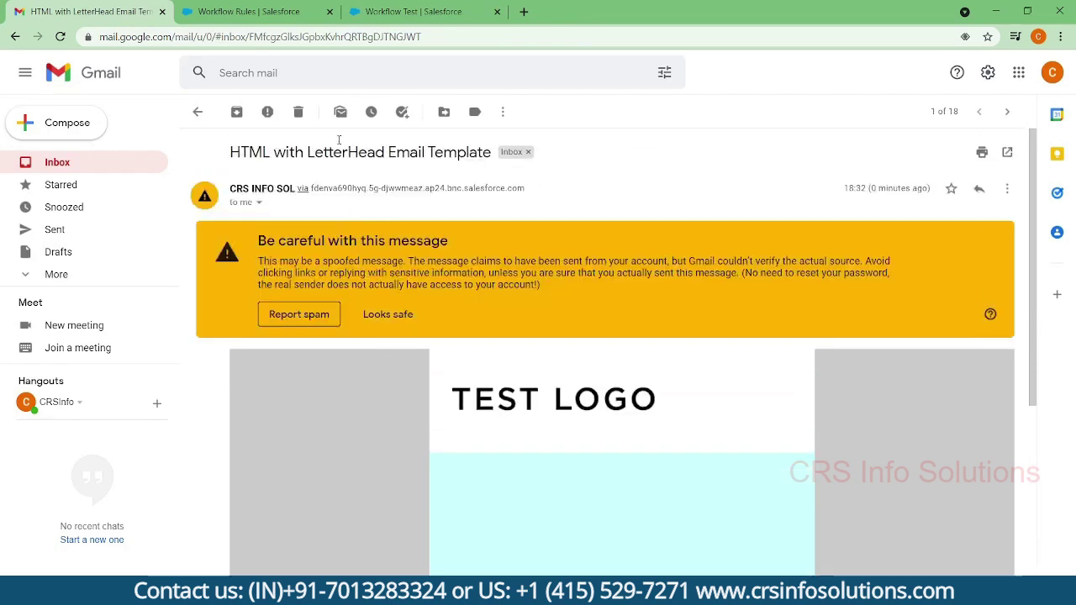
click(267, 8)
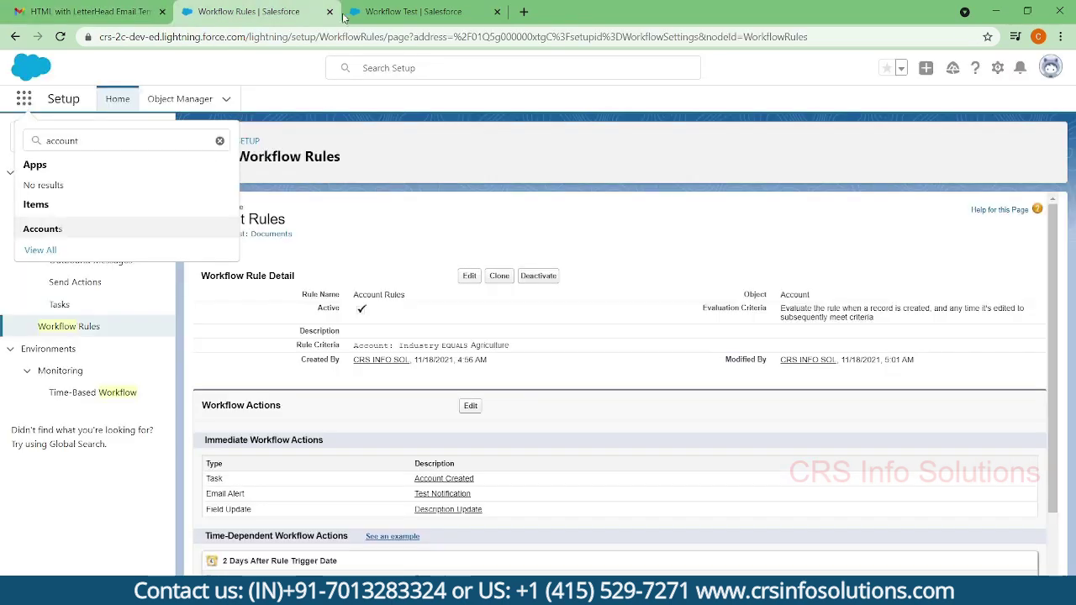
click(397, 15)
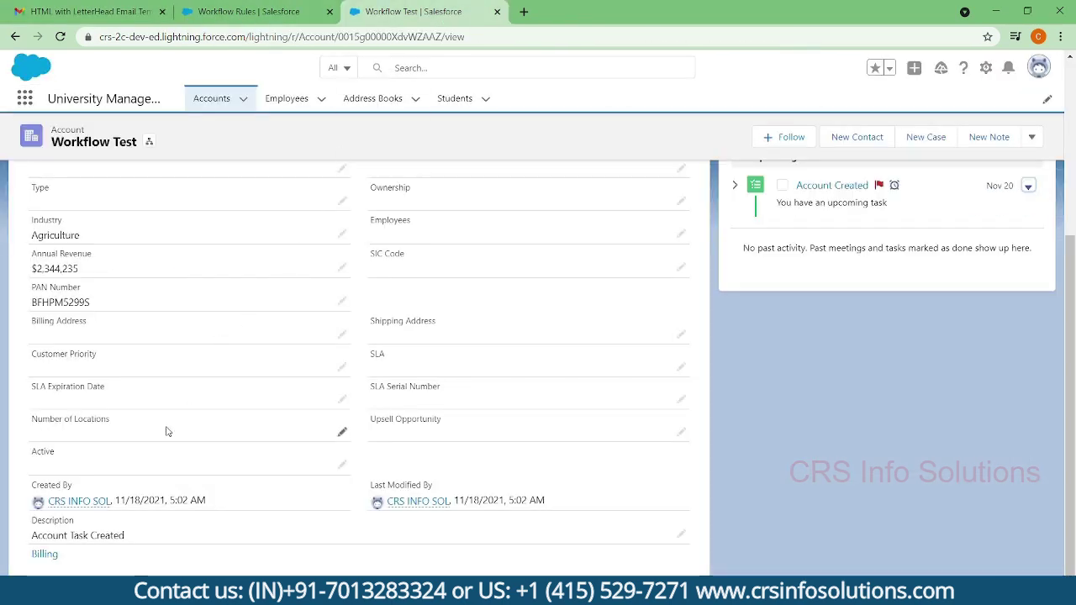
drag(23, 536, 139, 536)
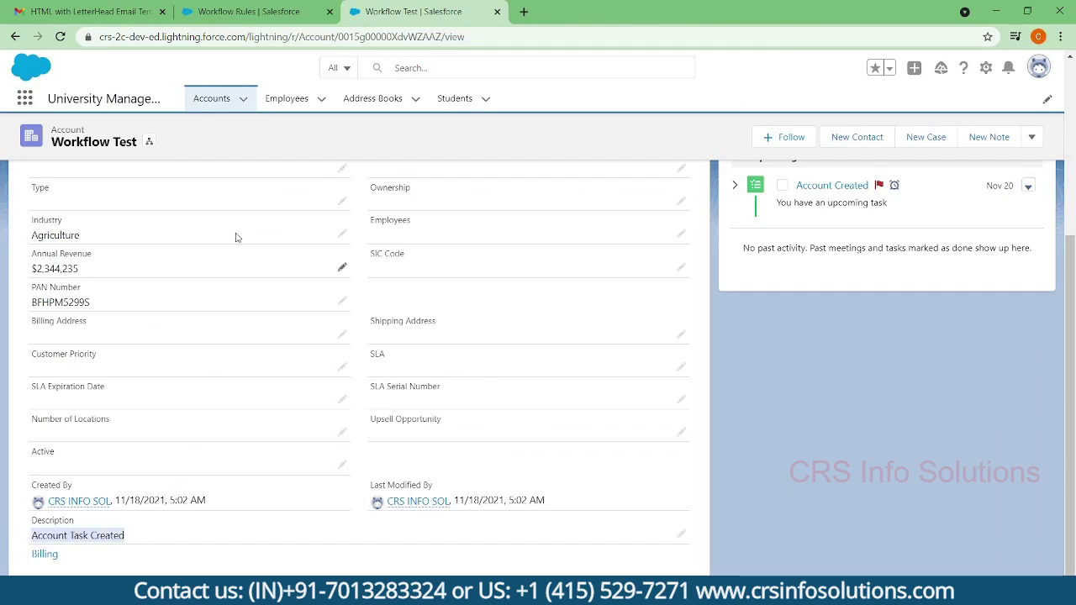
click(261, 13)
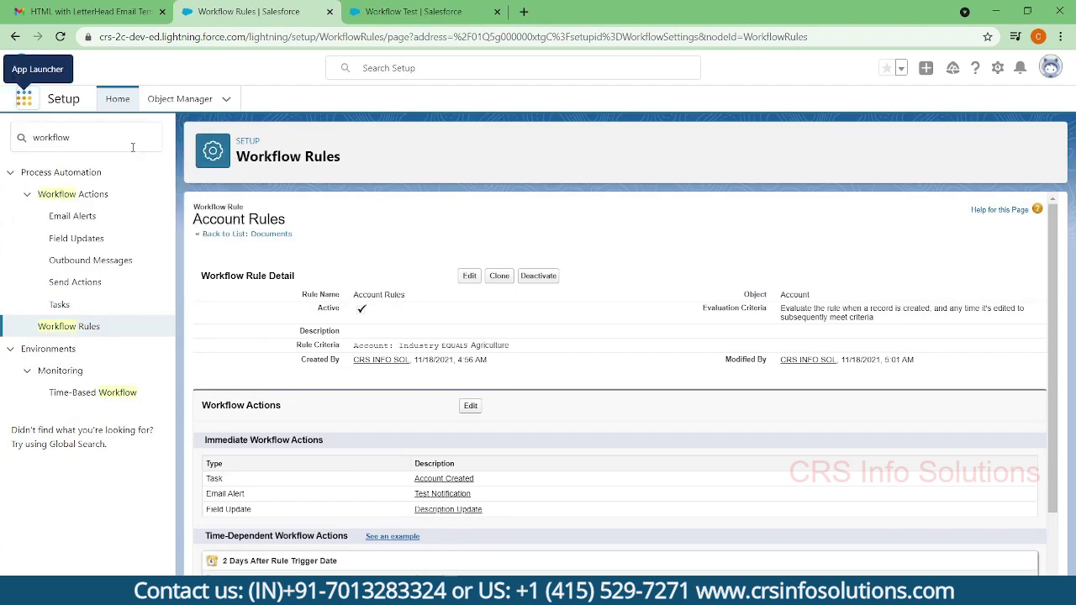
- Open the Time-Based Workflow setup page in a new browser tab
right_click(93, 396)
click(112, 406)
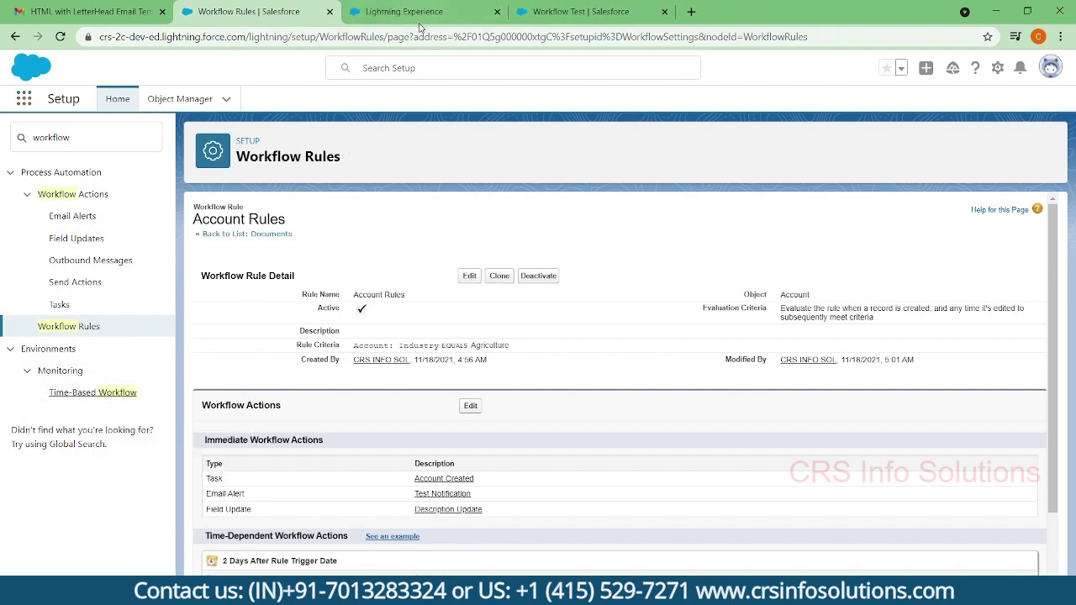
click(418, 12)
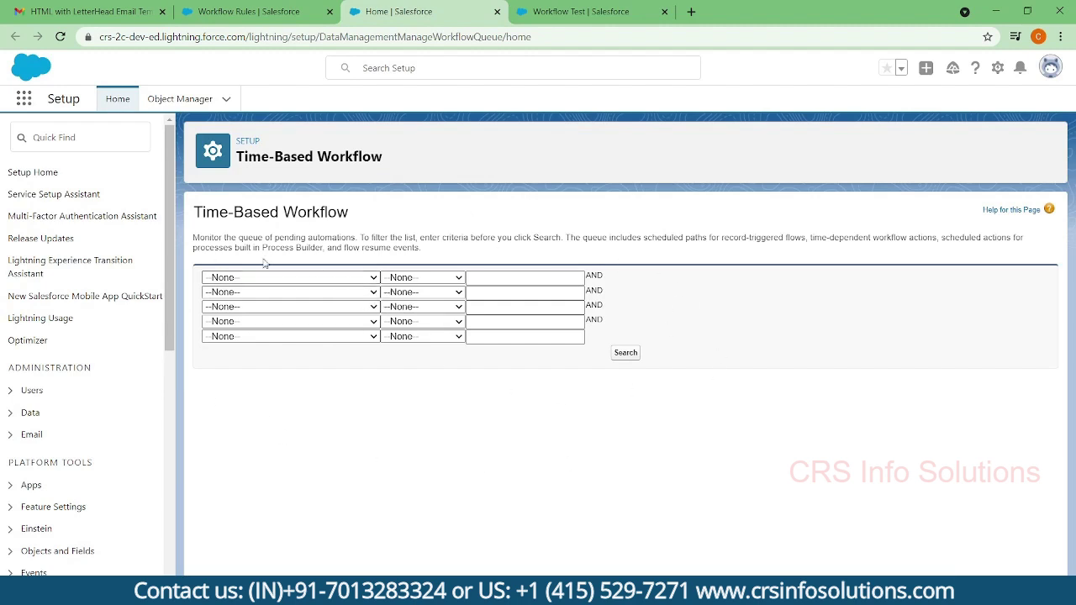
- Filter the queue by Object equals Account, revealing Workflow Test's action due 11/20/2021, 5:02 AM
click(367, 280)
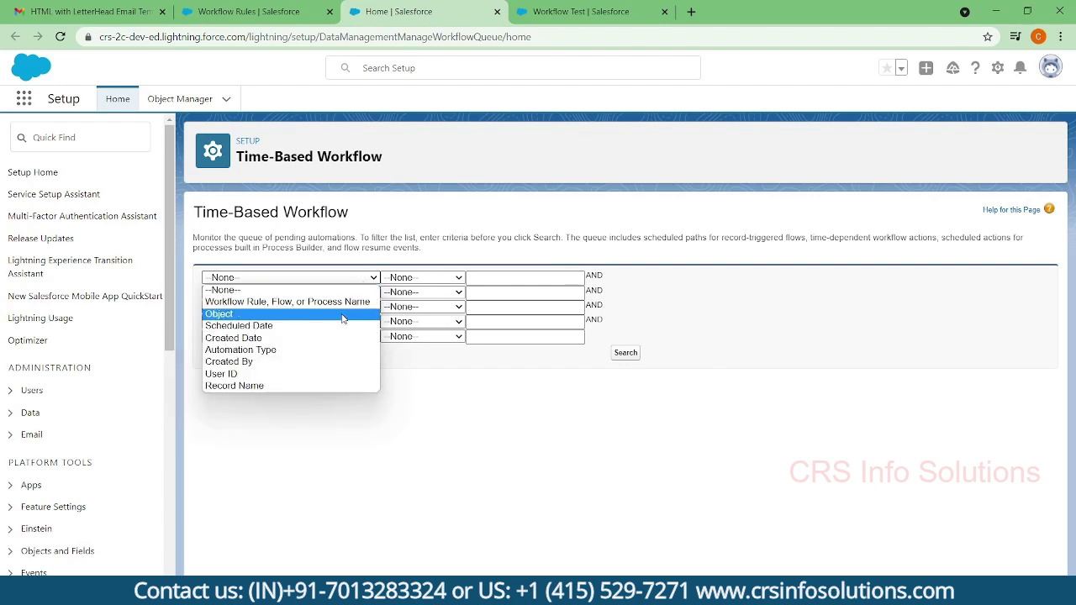
click(342, 314)
click(431, 278)
click(425, 298)
click(509, 276)
text(aC)
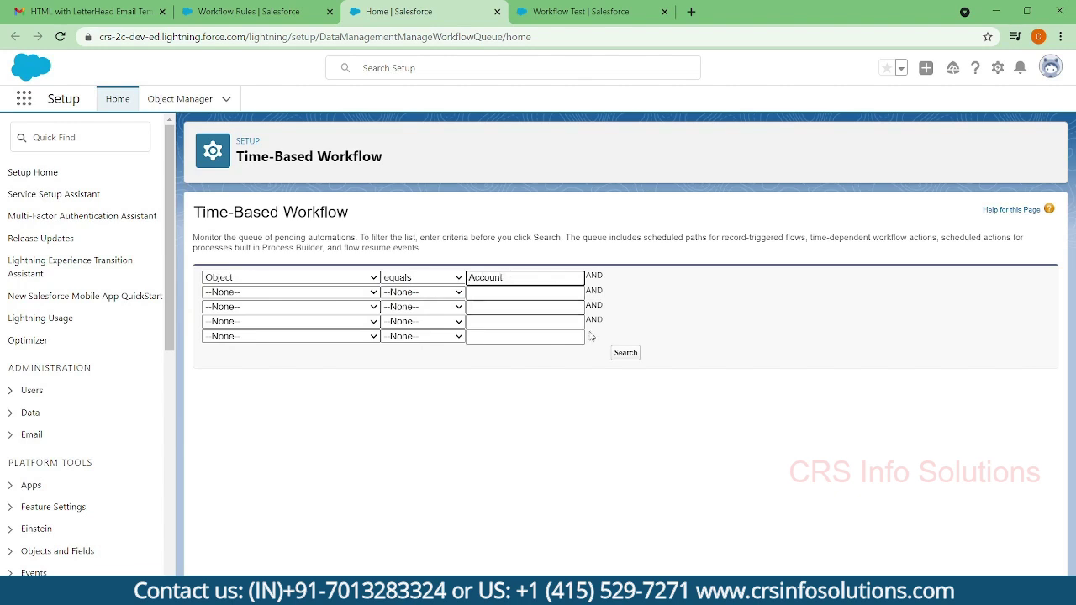
click(625, 353)
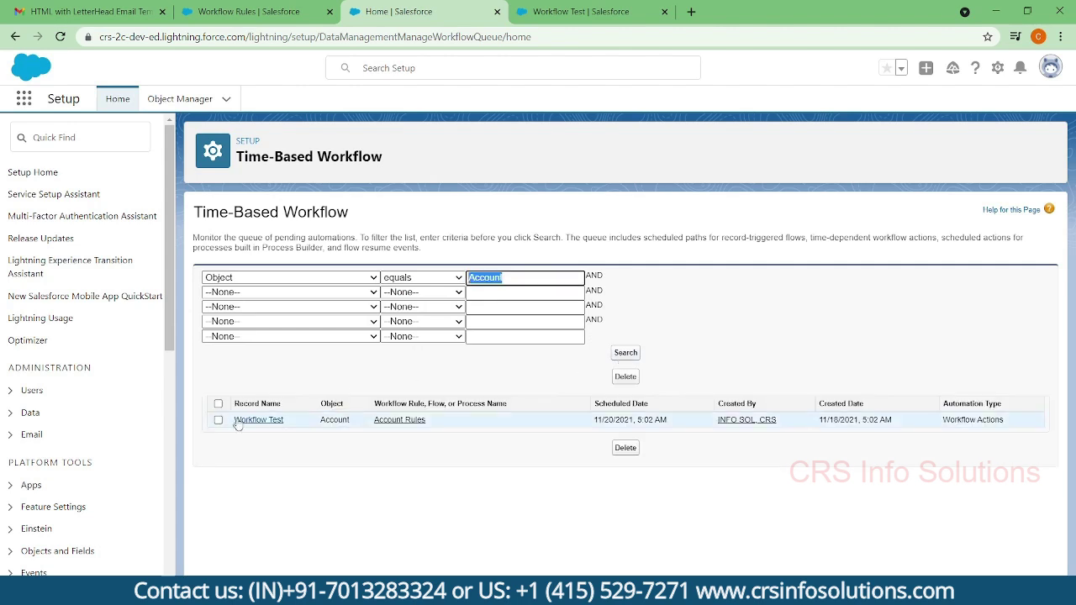
drag(284, 421, 234, 427)
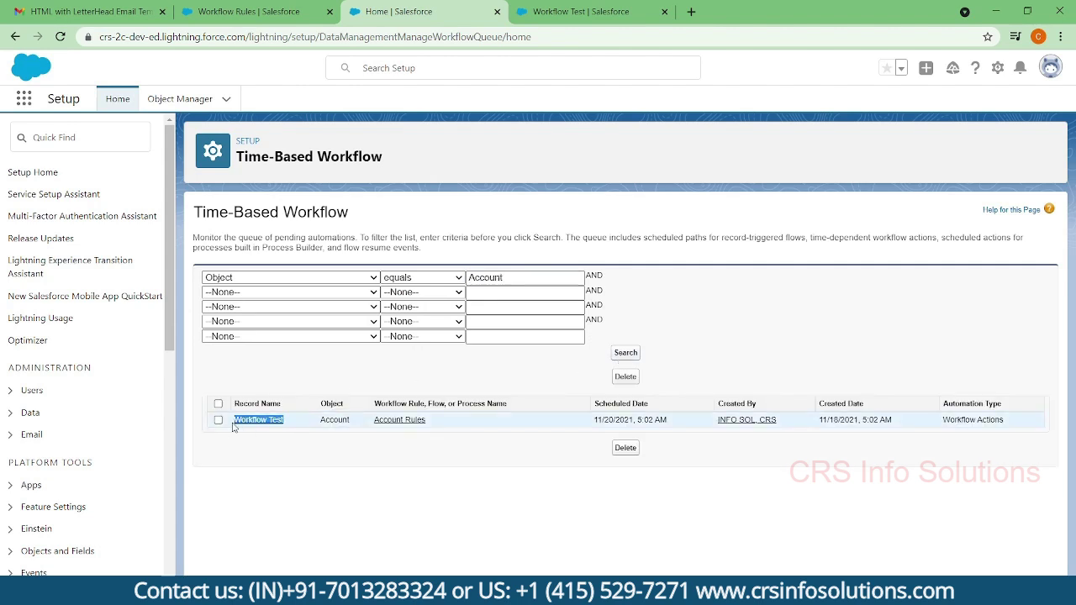